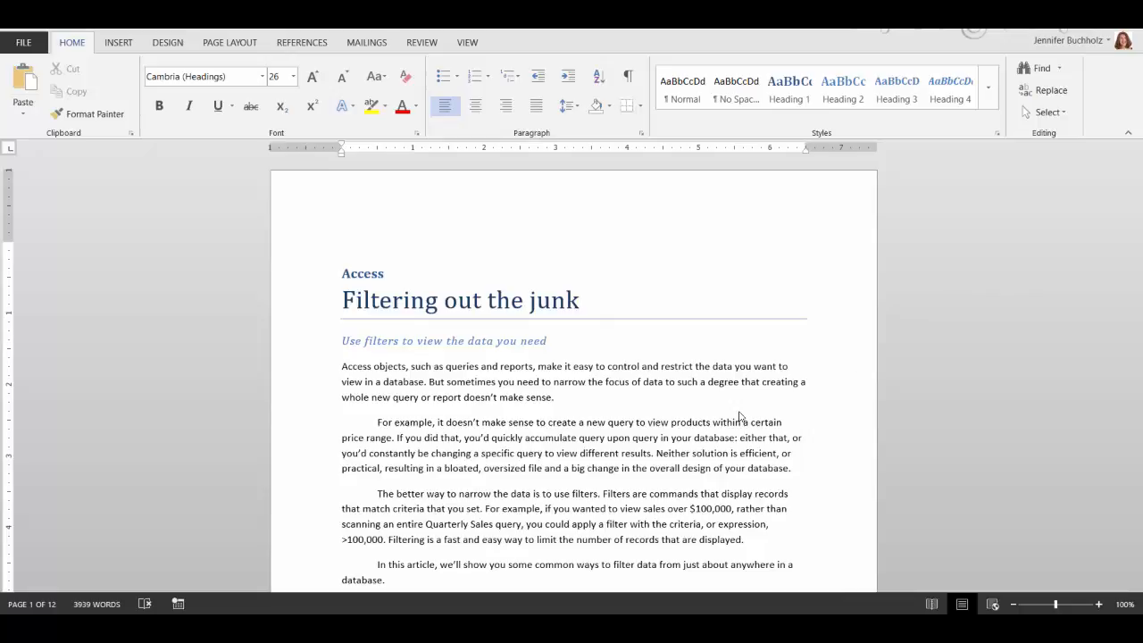
# Step: Page through the document to examine the titles of the Access, Excel and PowerPoint articles
pyautogui.press('pagedown')
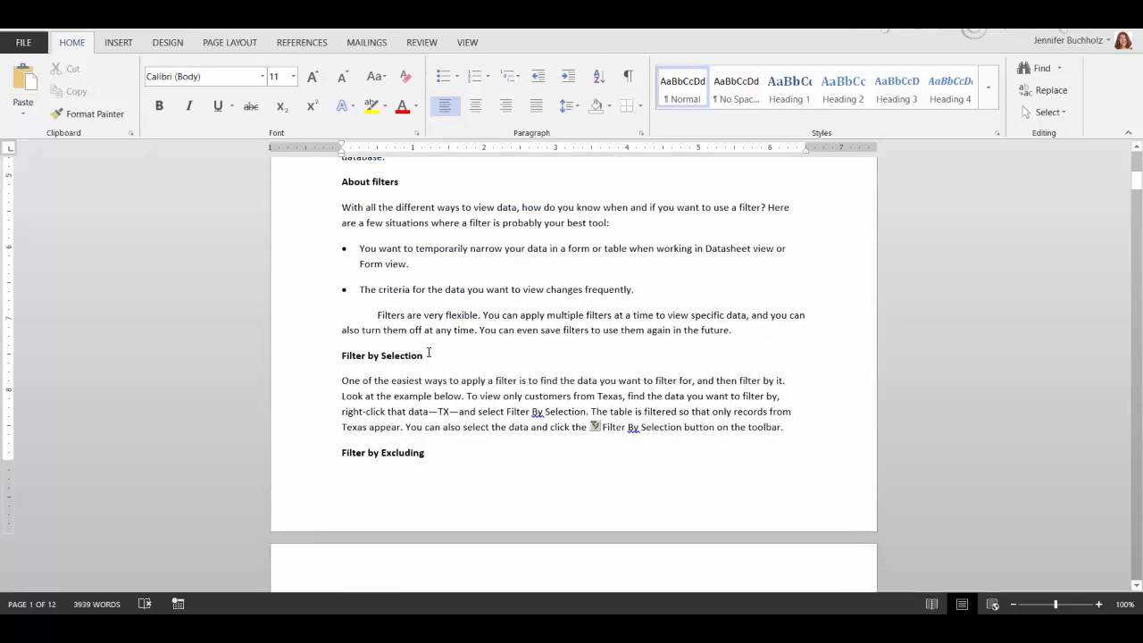
pyautogui.press('pagedown')
pyautogui.press('pagedown')
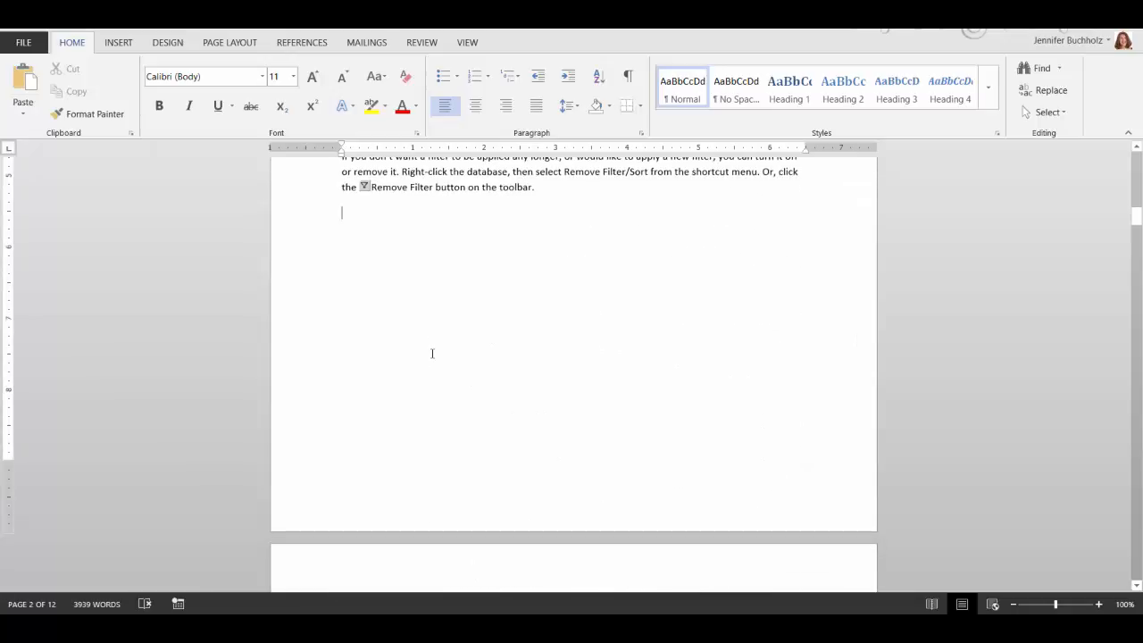
pyautogui.press('pagedown')
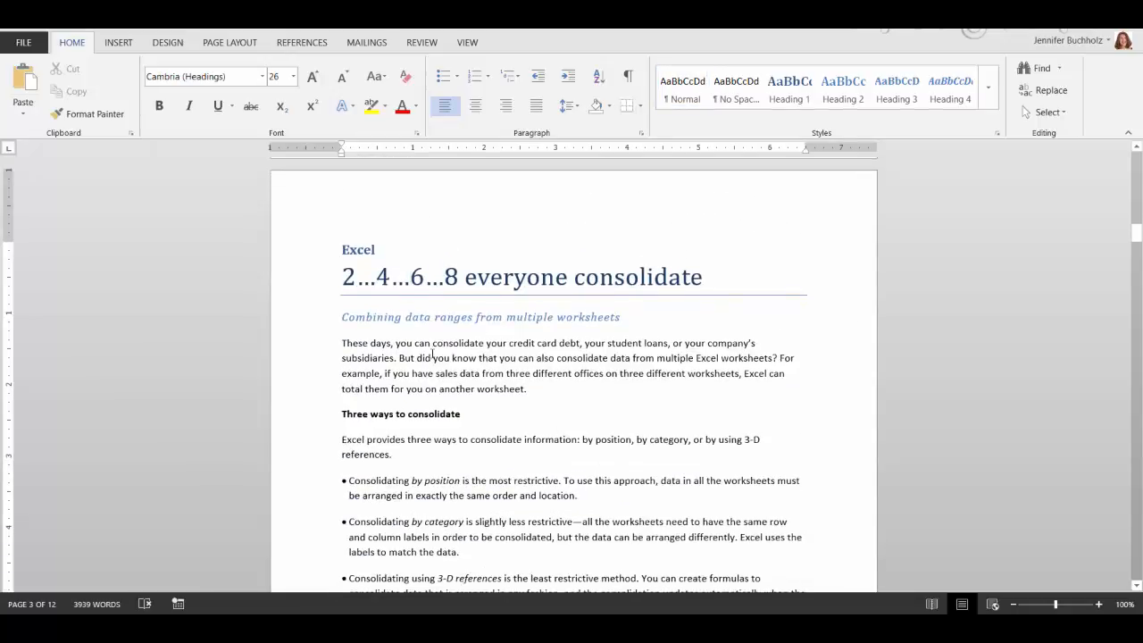
pyautogui.press('pagedown')
pyautogui.press('pagedown')
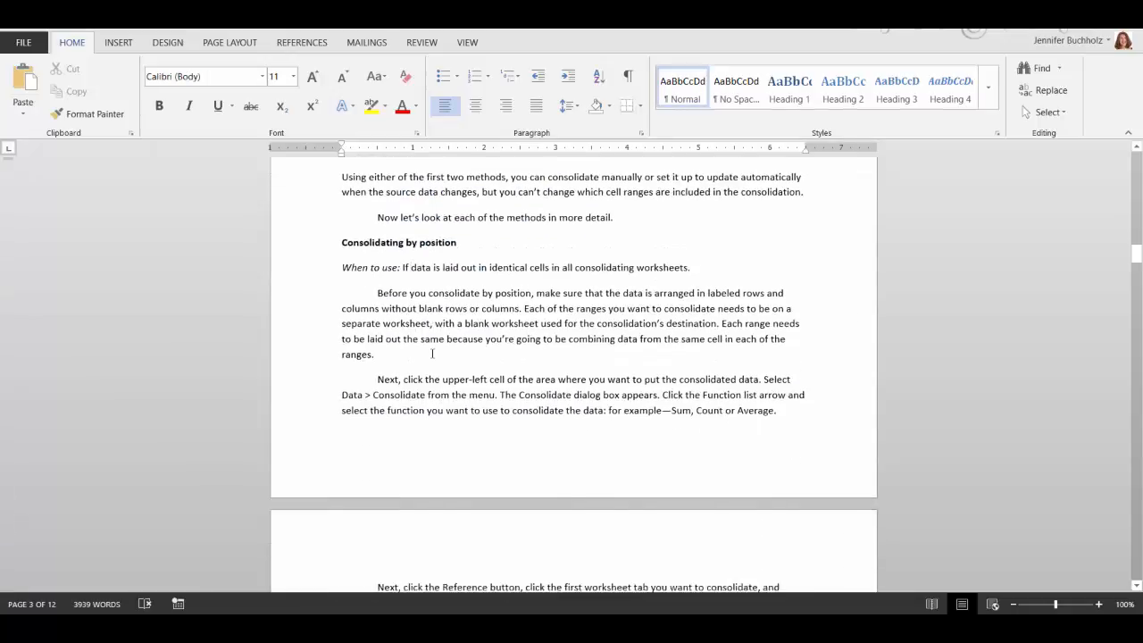
pyautogui.press('pagedown')
pyautogui.press('pagedown')
pyautogui.press('pagedown')
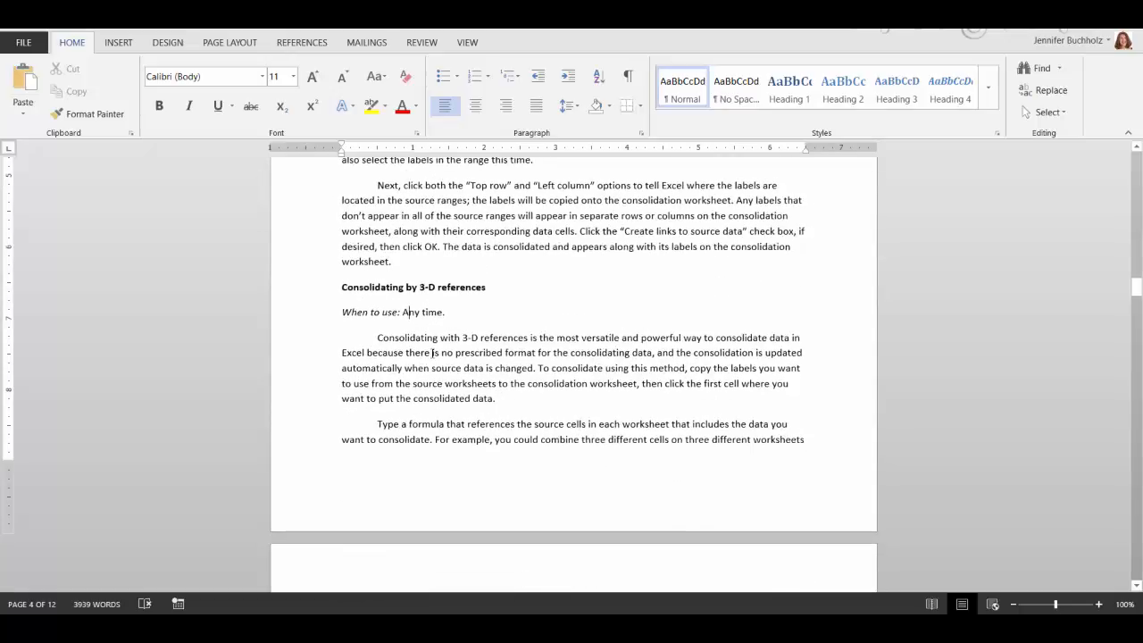
pyautogui.press('pagedown')
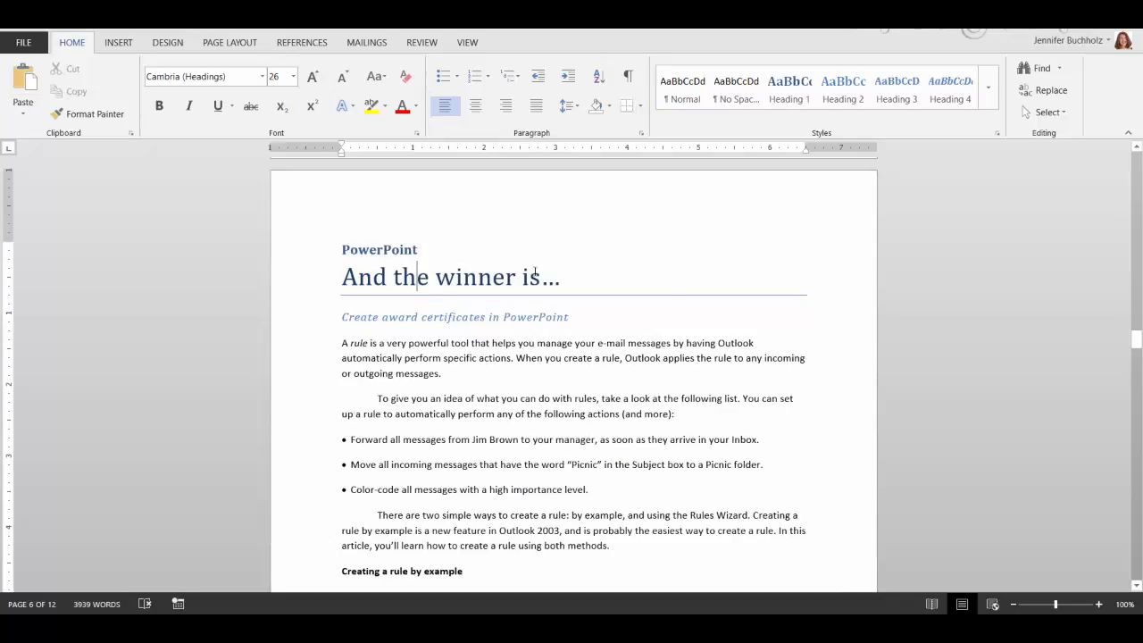
# Step: Modify the Title style used by "Filtering out the junk" so its font colour is a darker olive green (Accent 3)
pyautogui.moveTo(1137, 340); pyautogui.dragTo(1137, 160)
pyautogui.click(497, 300)
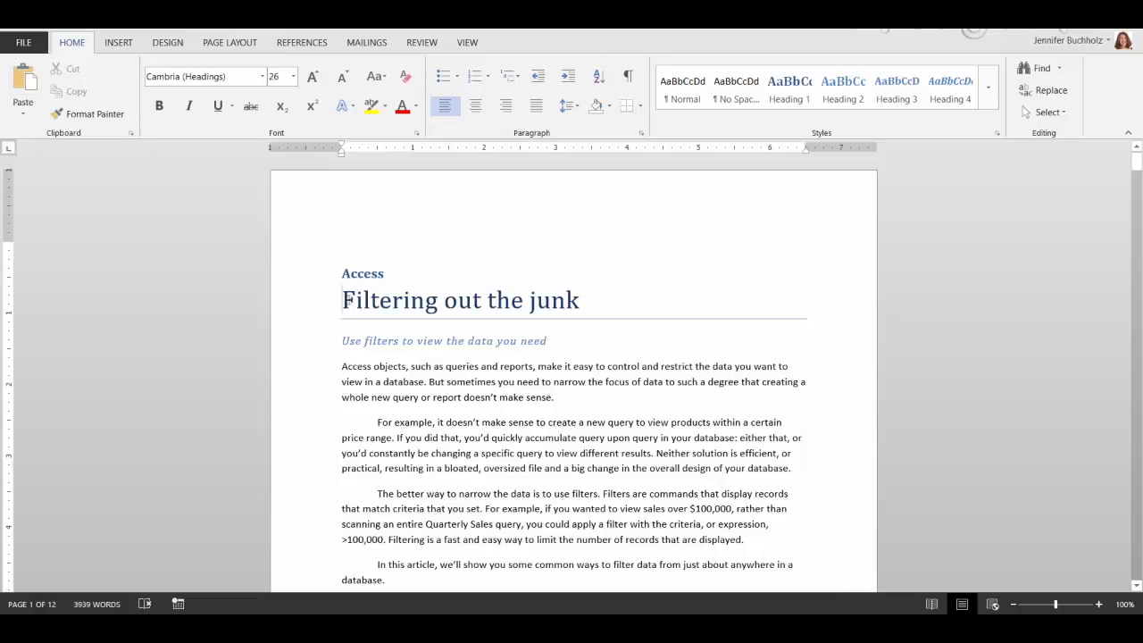
pyautogui.moveTo(341, 301); pyautogui.dragTo(577, 301)
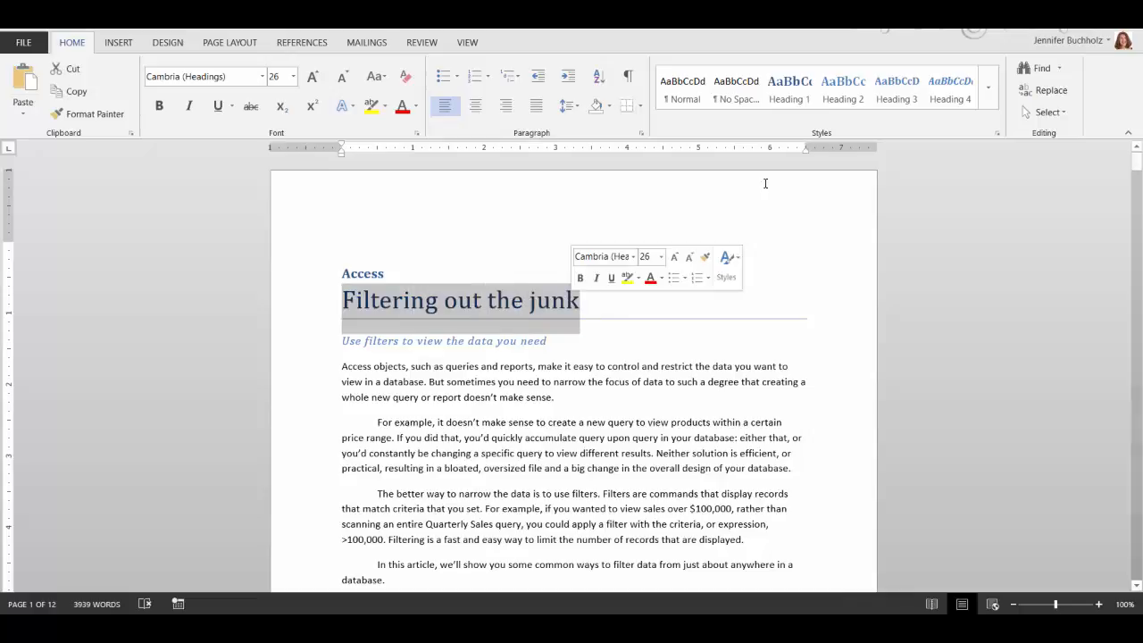
pyautogui.click(988, 103)
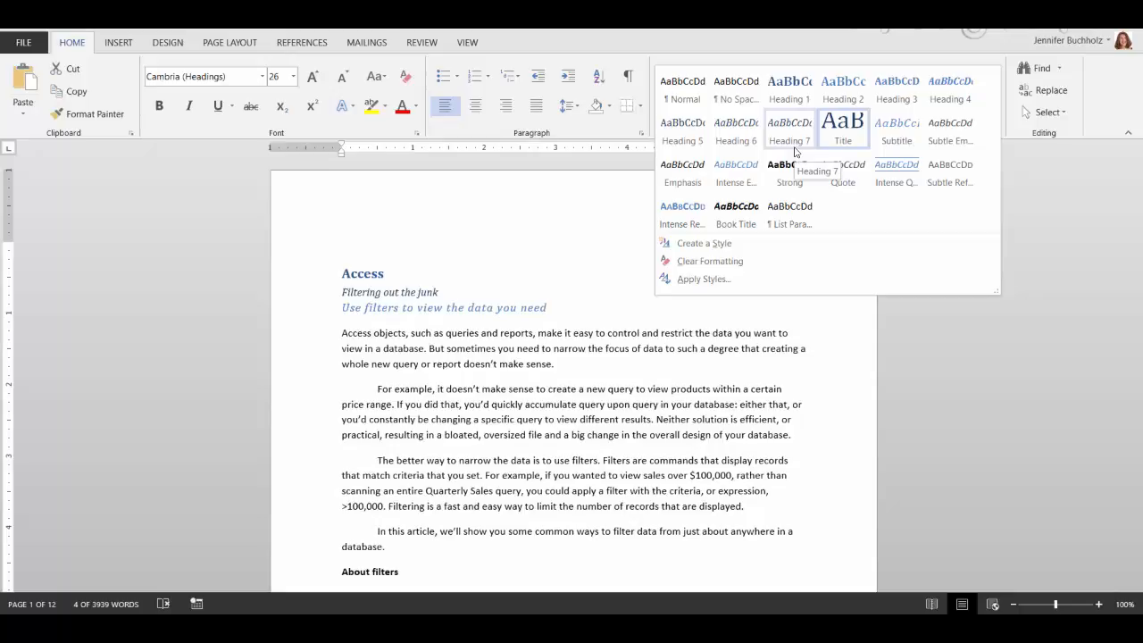
pyautogui.rightClick(844, 141)
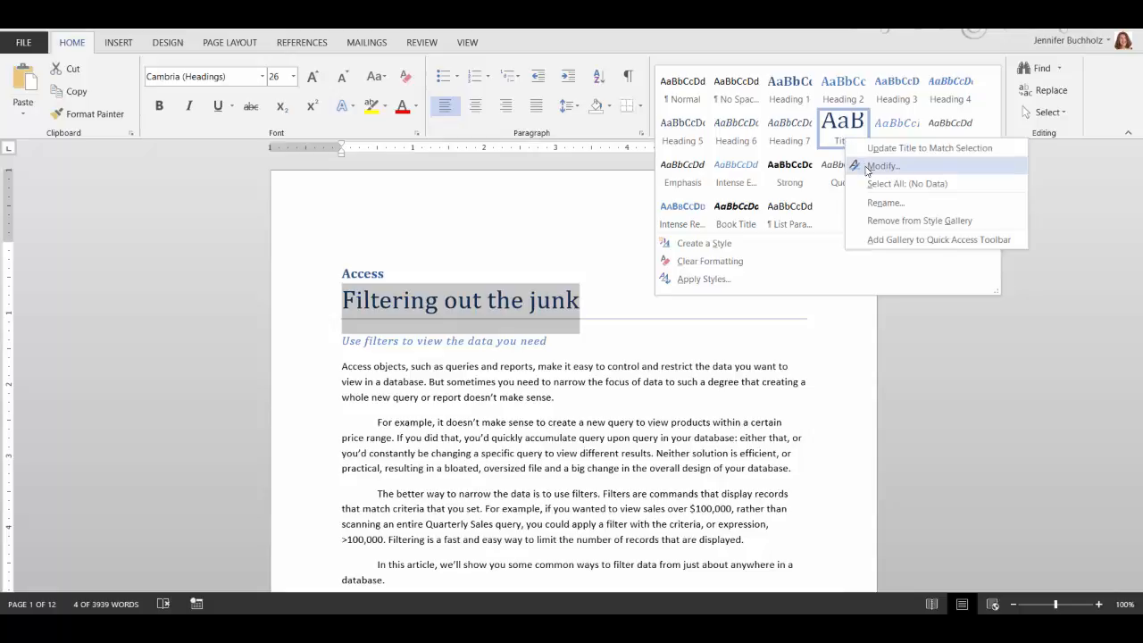
pyautogui.click(868, 168)
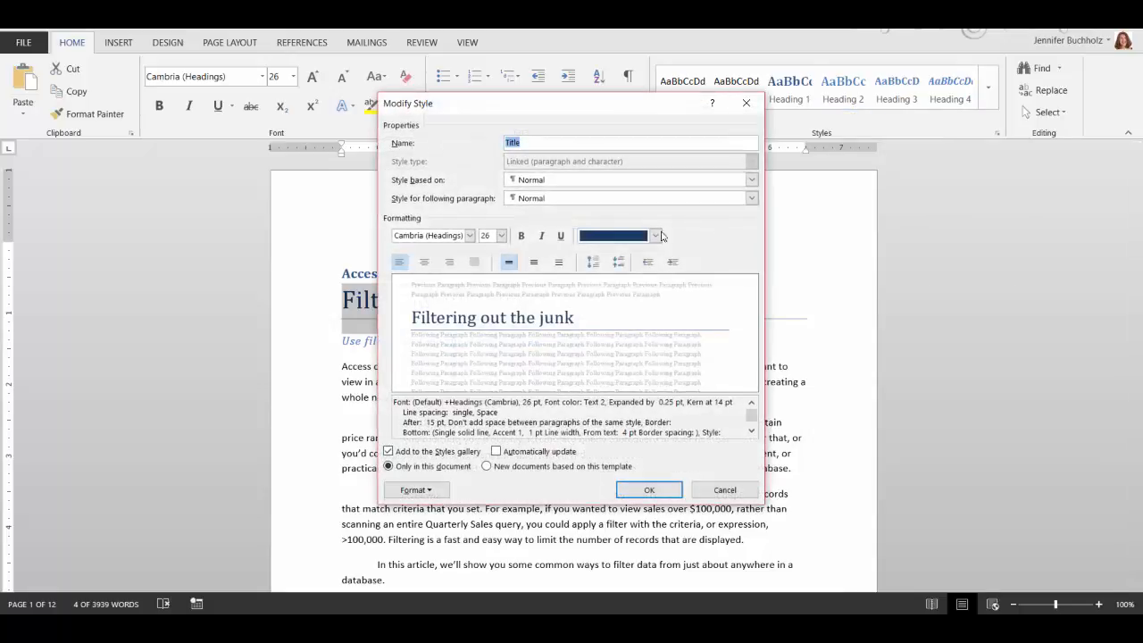
pyautogui.click(656, 235)
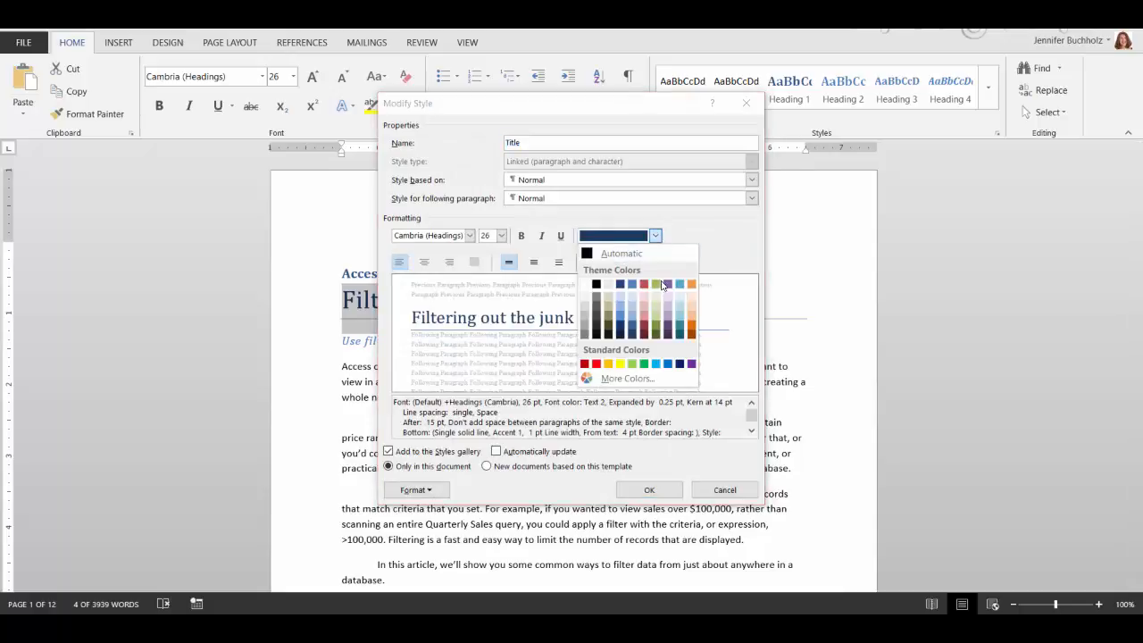
pyautogui.click(657, 330)
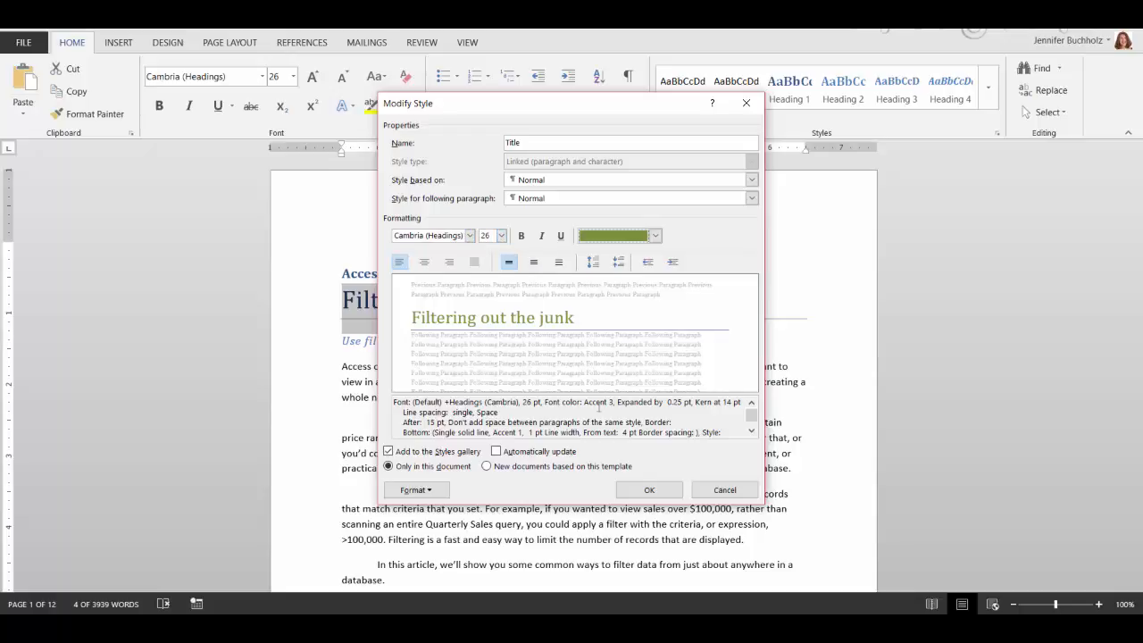
pyautogui.click(649, 491)
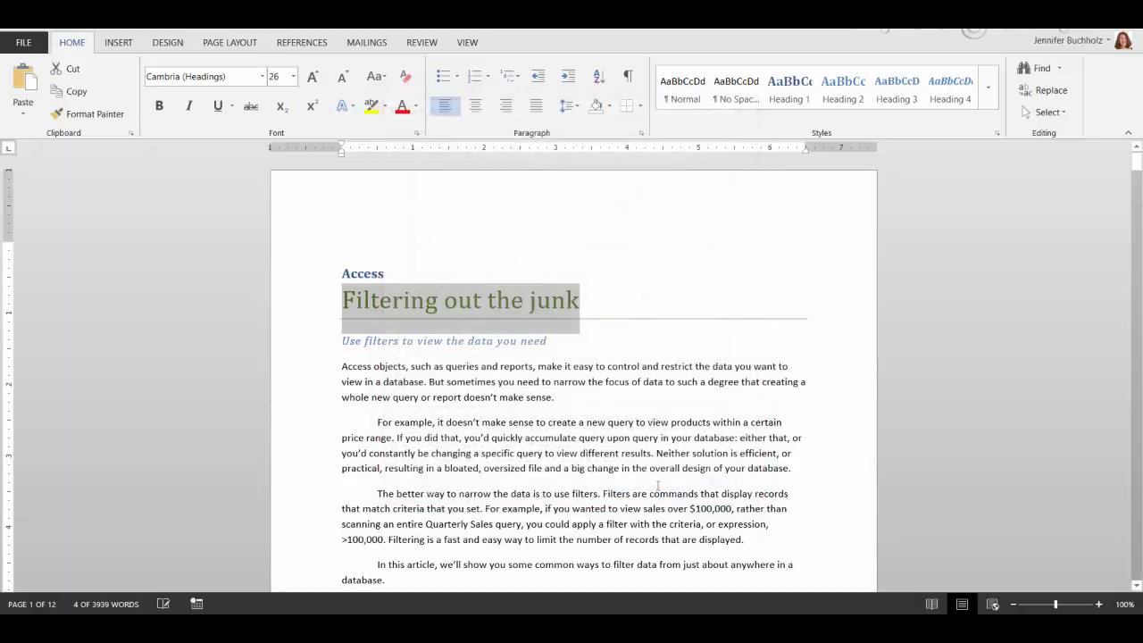
pyautogui.click(632, 302)
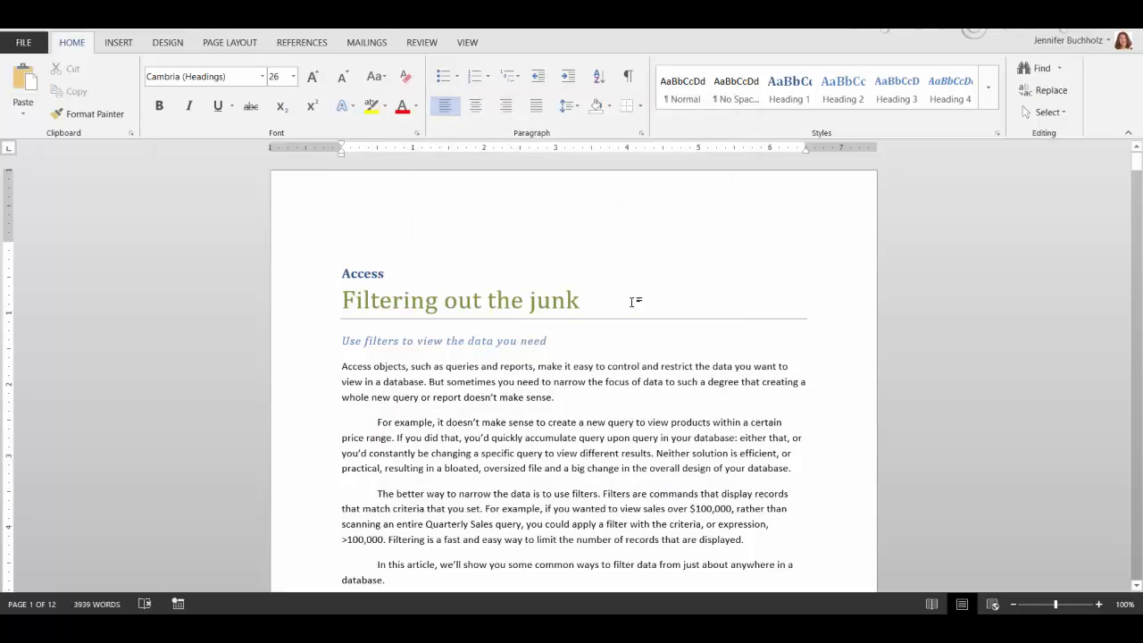
# Step: Format the Excel article's title "2…4…6…8 everyone consolidate" in a dark tan theme colour, bold and italic
pyautogui.press('pagedown')
pyautogui.press('pagedown')
pyautogui.press('pagedown')
pyautogui.press('pagedown')
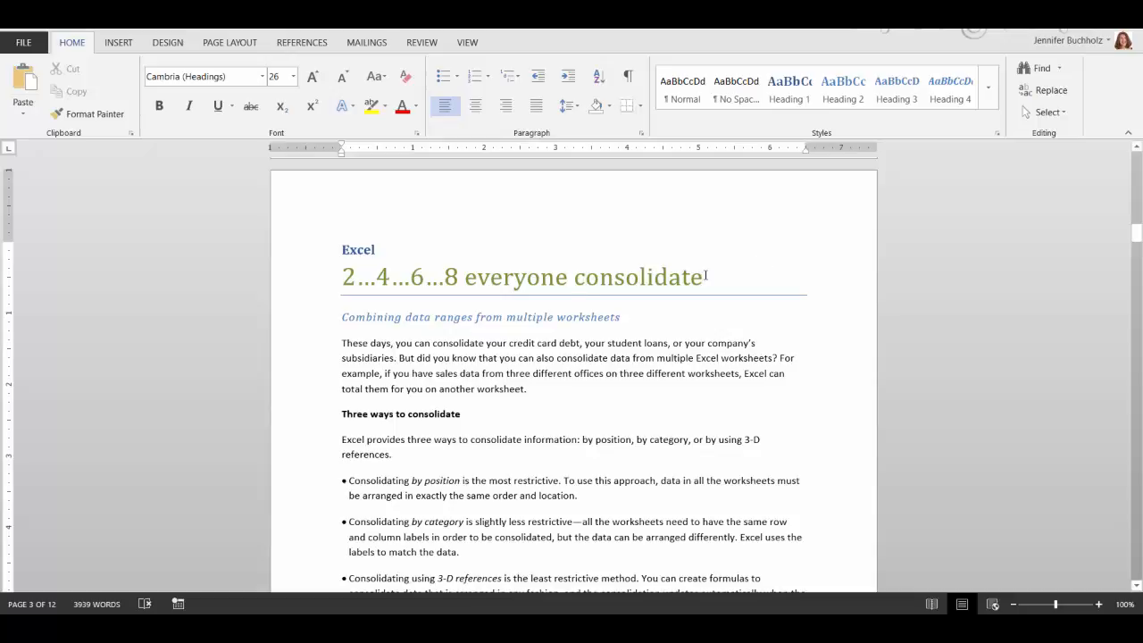
pyautogui.moveTo(705, 278); pyautogui.dragTo(336, 289)
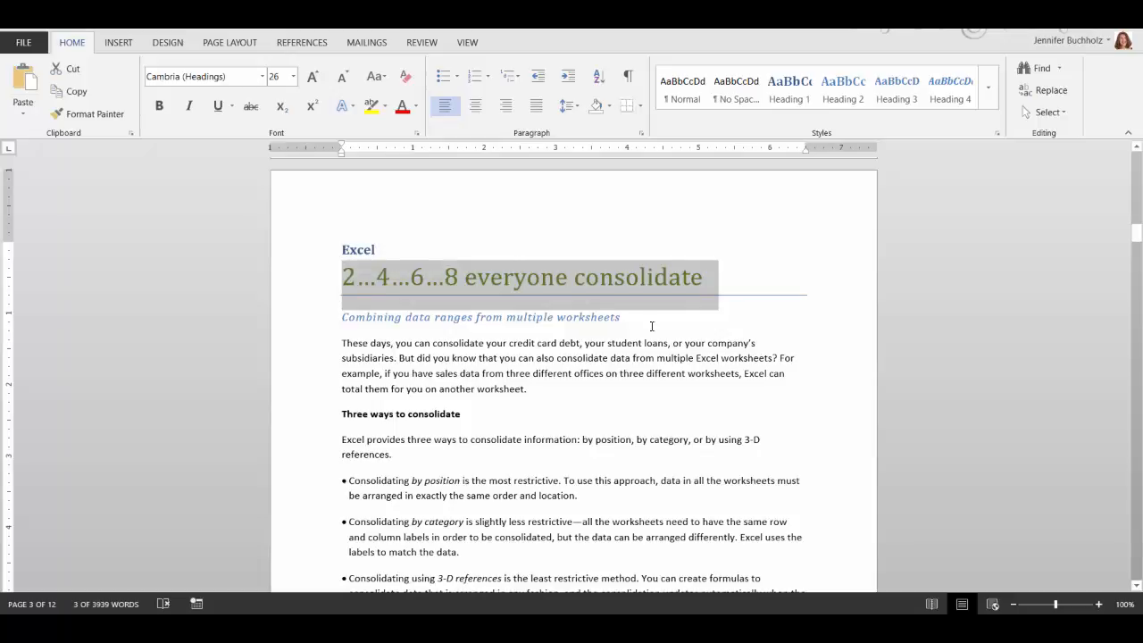
pyautogui.click(417, 107)
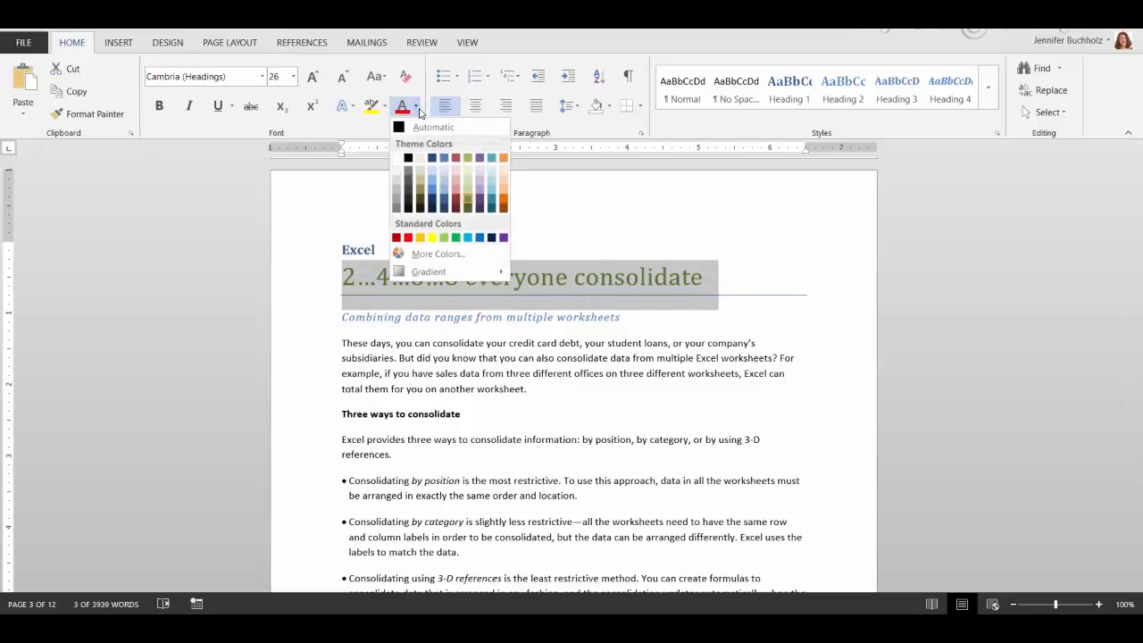
pyautogui.click(420, 200)
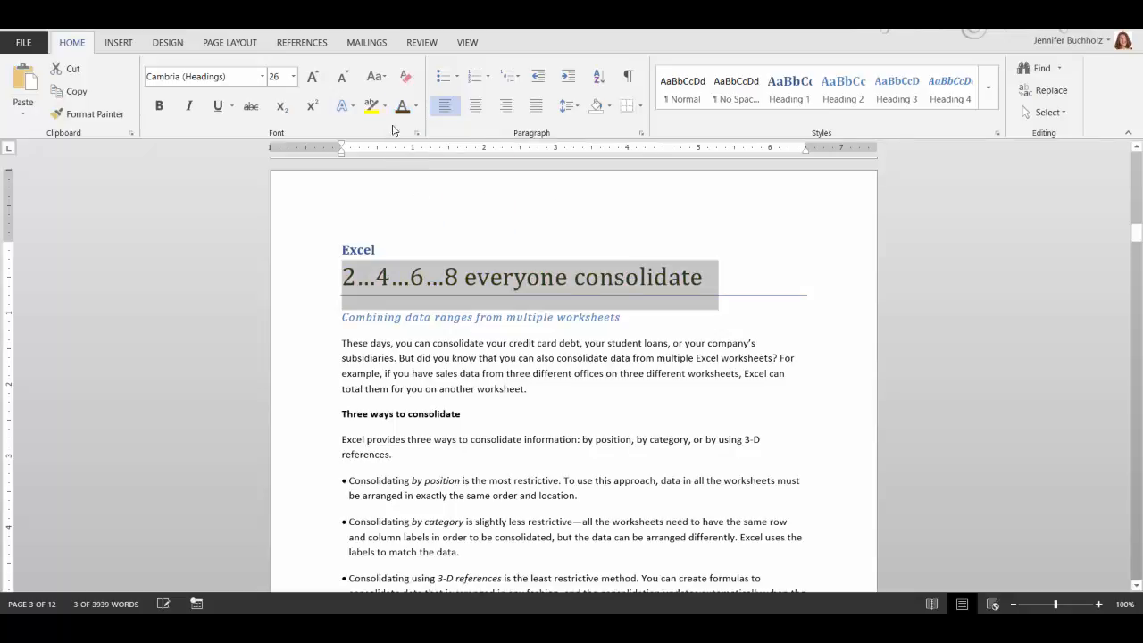
pyautogui.click(159, 106)
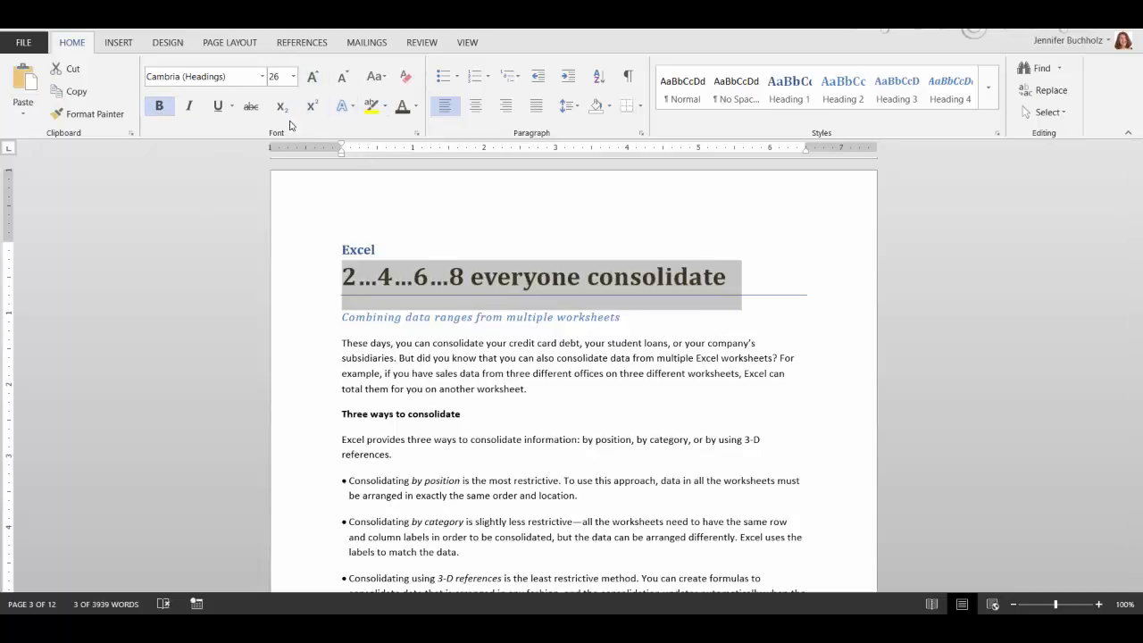
pyautogui.click(191, 112)
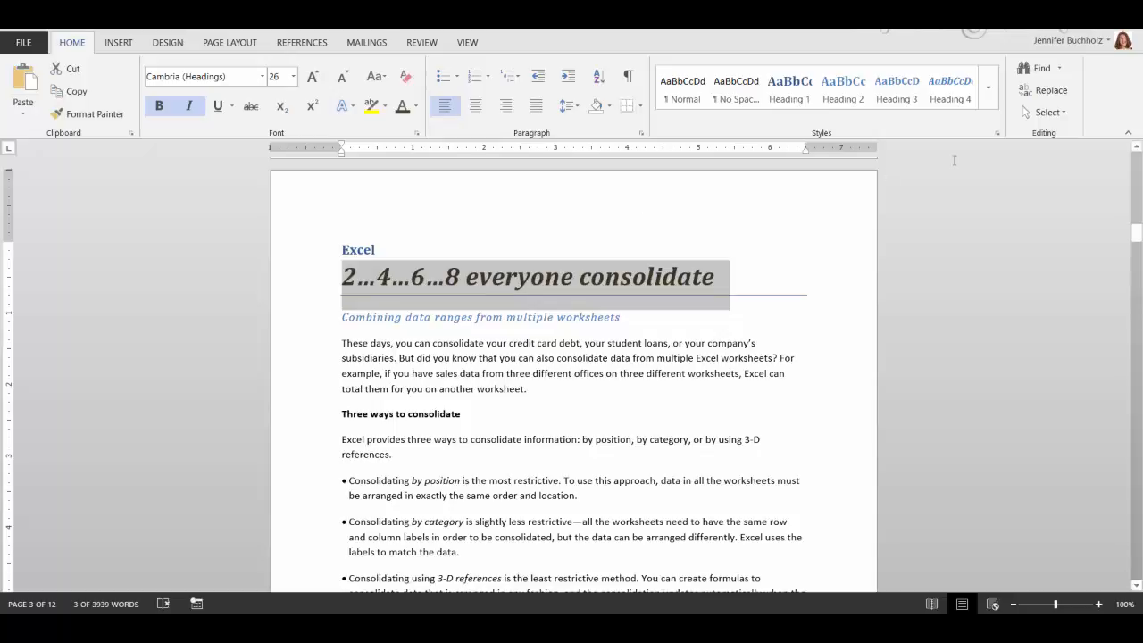
# Step: Update the Title style to match the formatted Excel article title and reapply the style to it
pyautogui.click(988, 87)
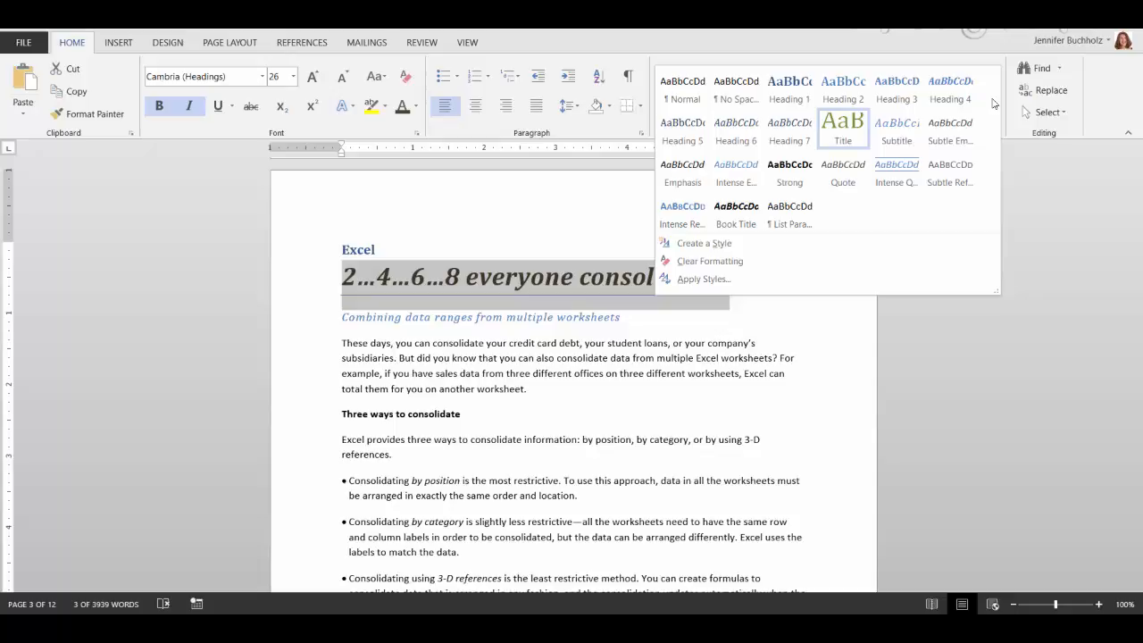
pyautogui.rightClick(850, 132)
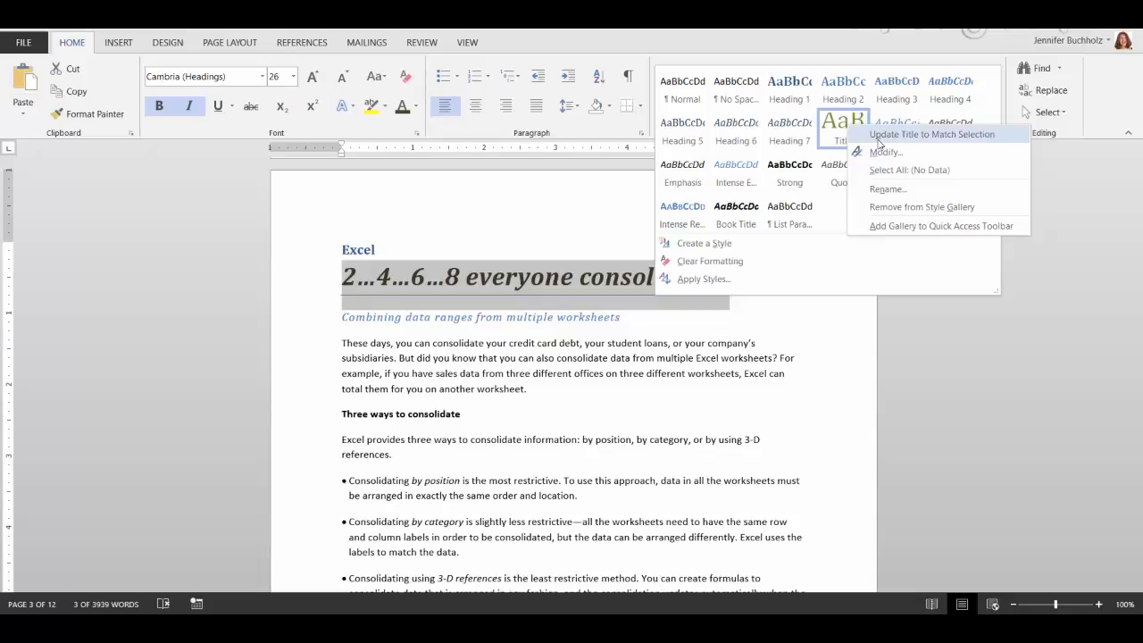
pyautogui.click(879, 138)
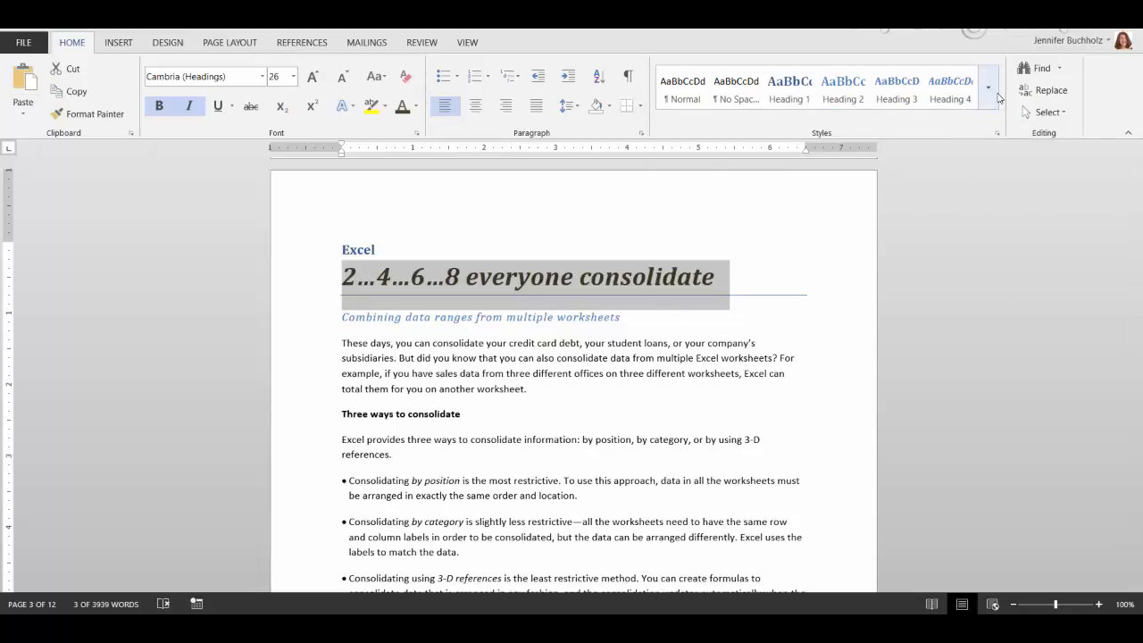
pyautogui.click(988, 104)
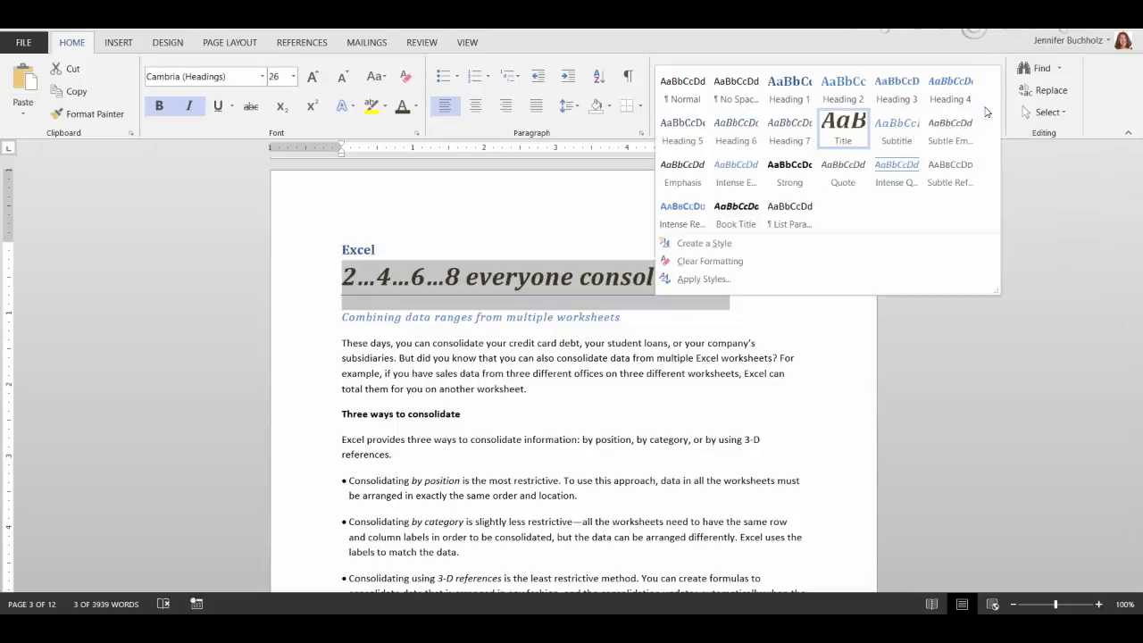
pyautogui.click(849, 144)
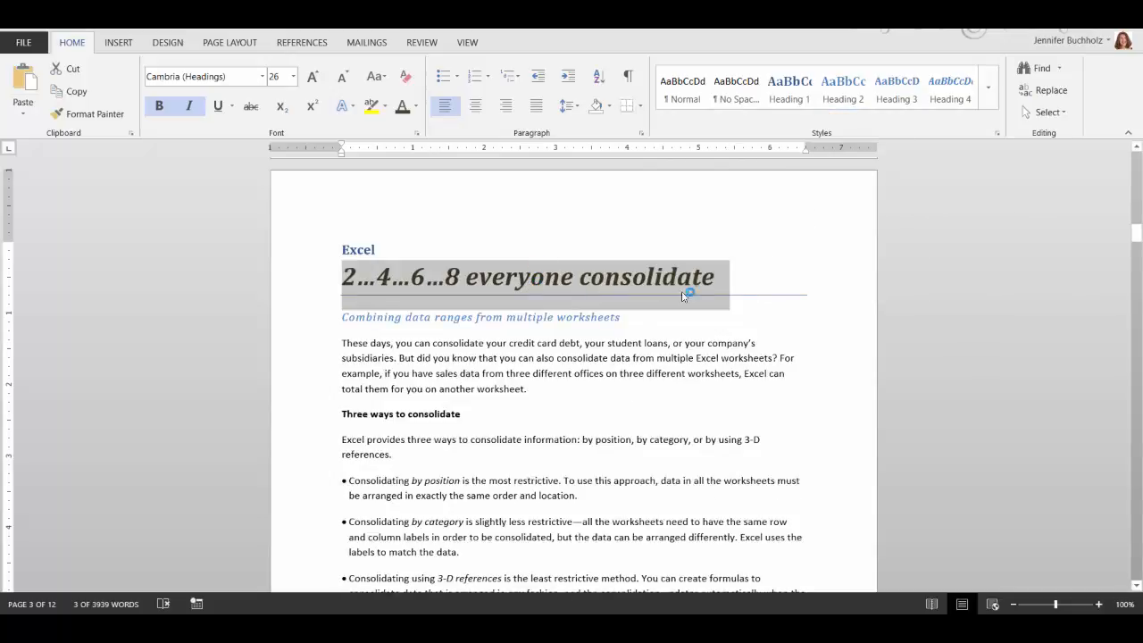
pyautogui.click(779, 304)
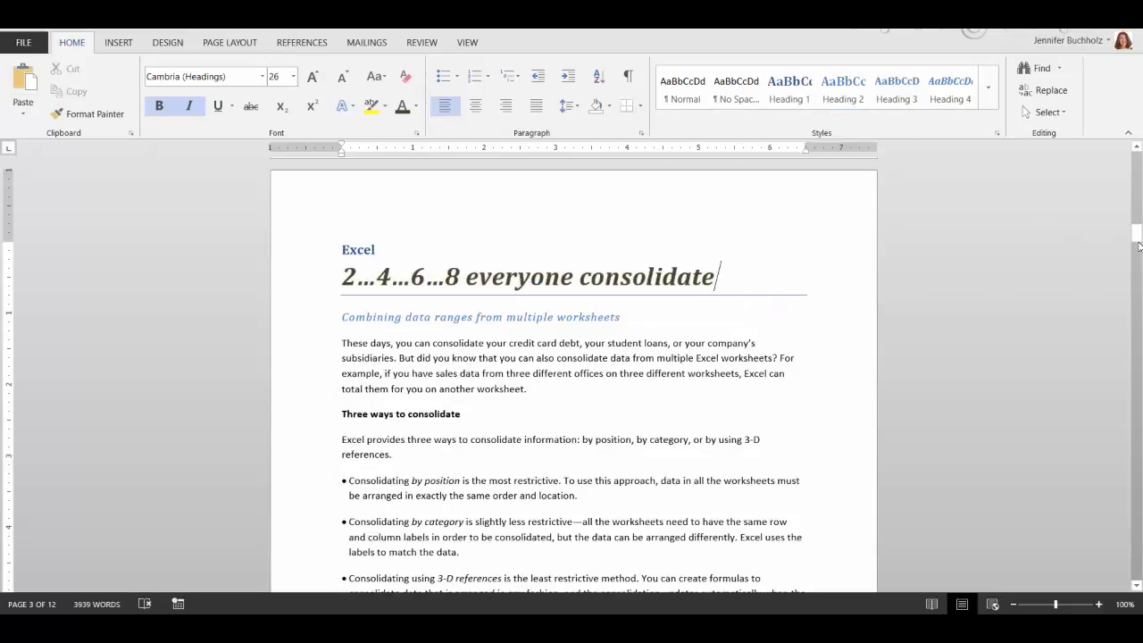
# Step: Check the formatting of the article titles throughout the document, from the PowerPoint article back to the Access article
pyautogui.moveTo(1140, 247); pyautogui.dragTo(1139, 211)
pyautogui.moveTo(1133, 234); pyautogui.dragTo(1132, 359)
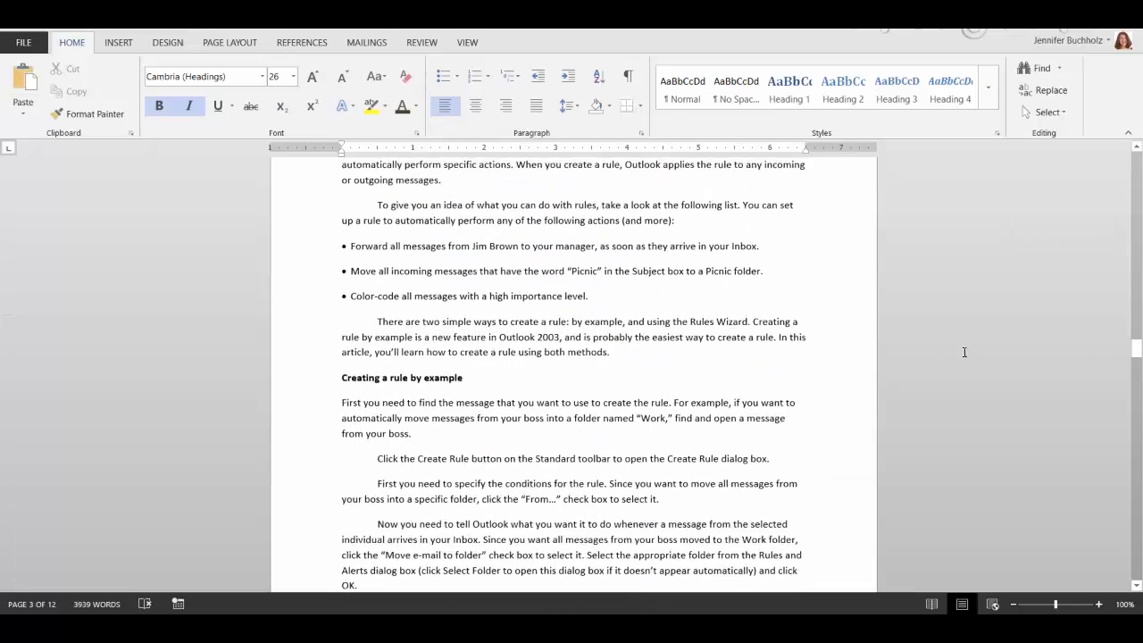
pyautogui.click(1136, 149)
pyautogui.click(1137, 149)
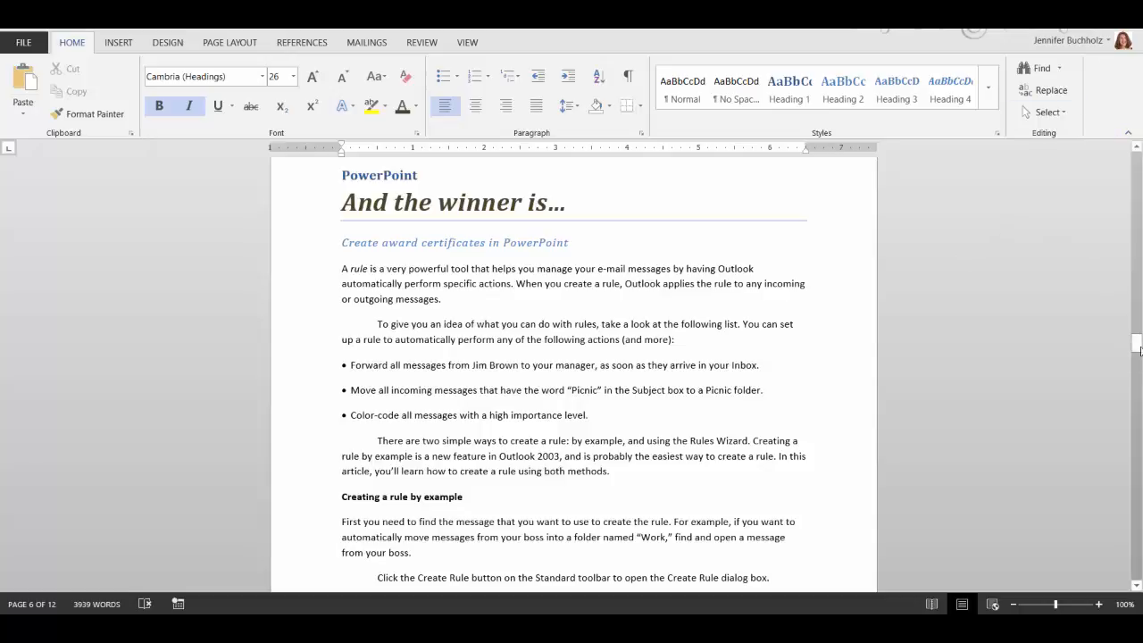
pyautogui.moveTo(1138, 348); pyautogui.dragTo(1133, 169)
pyautogui.click(550, 328)
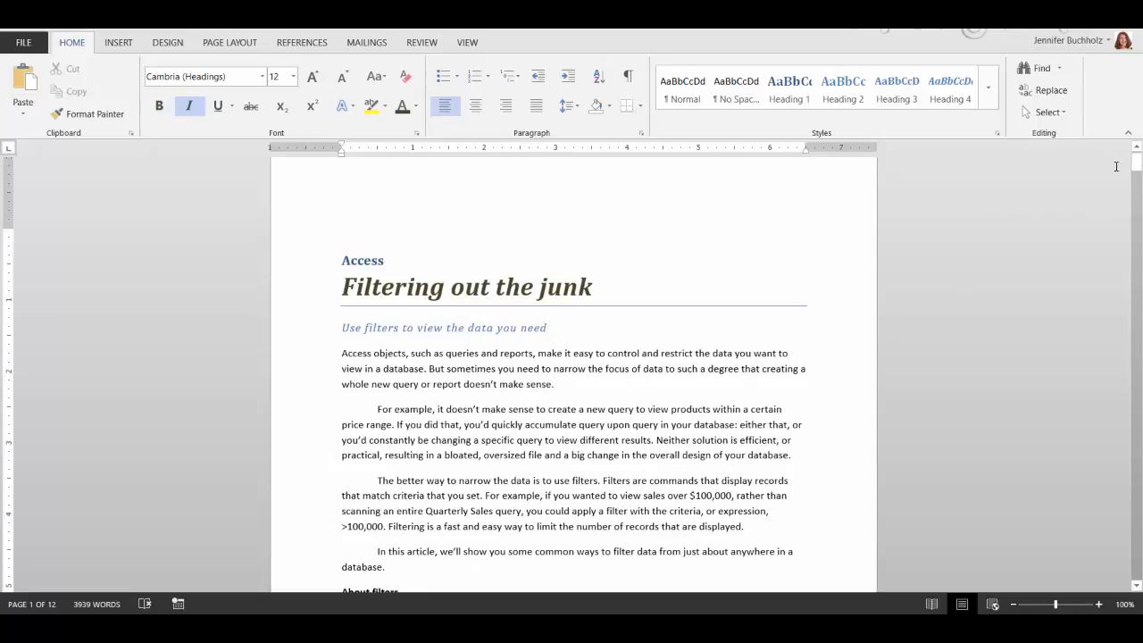
pyautogui.moveTo(1139, 168); pyautogui.dragTo(1139, 172)
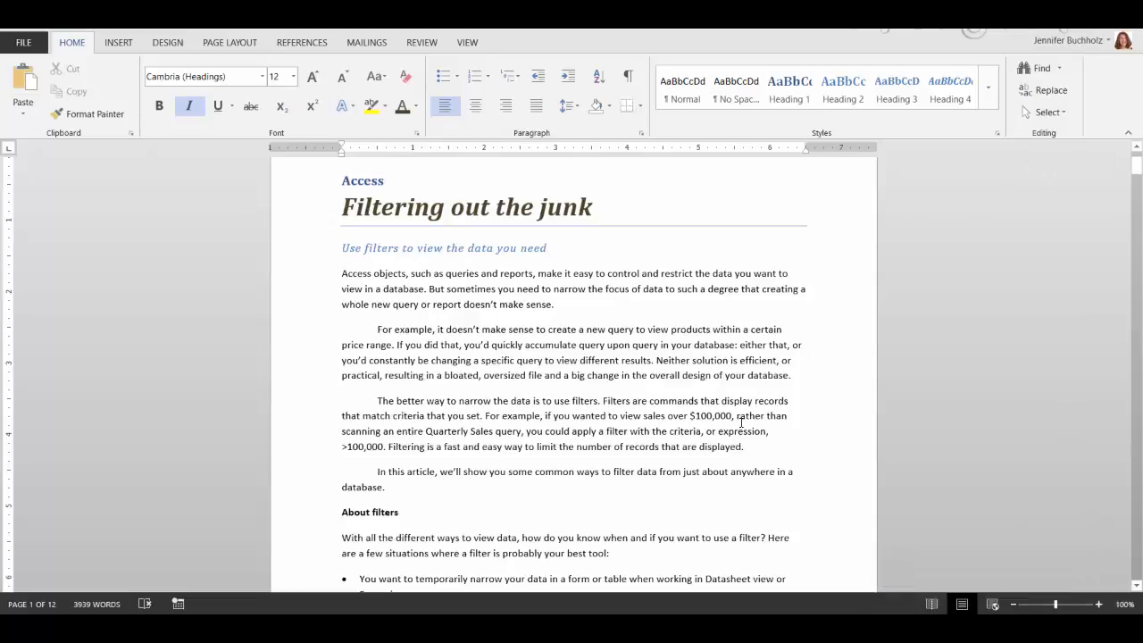
# Step: Change the font colour of the "About filters" subheading to a darker blue theme colour
pyautogui.click(404, 512)
pyautogui.click(988, 107)
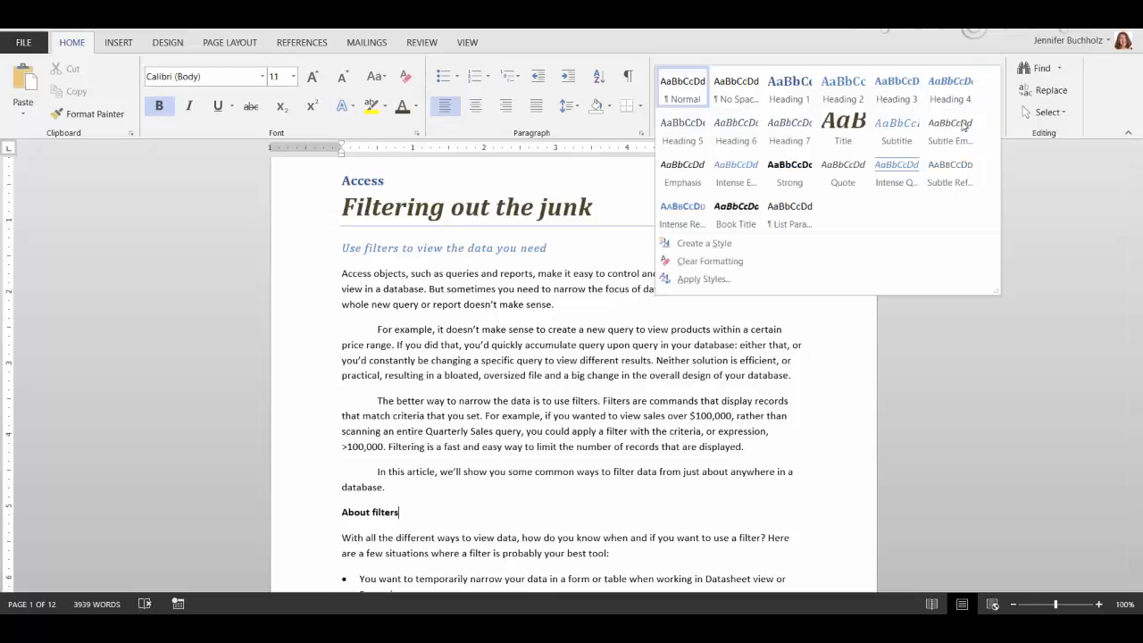
pyautogui.click(383, 513)
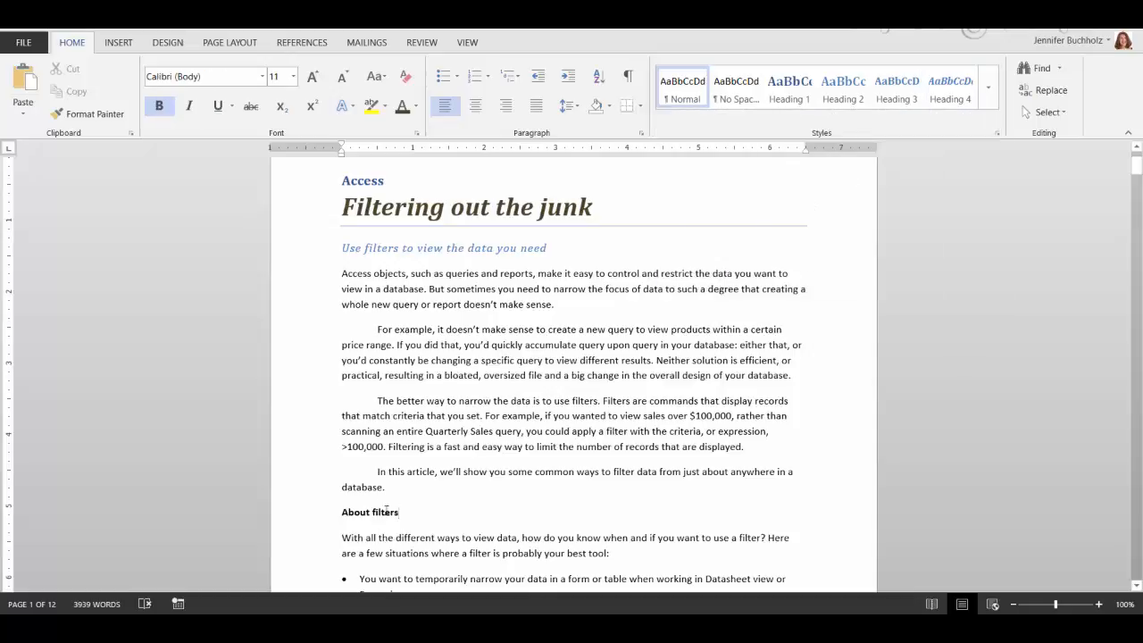
pyautogui.tripleClick(385, 511)
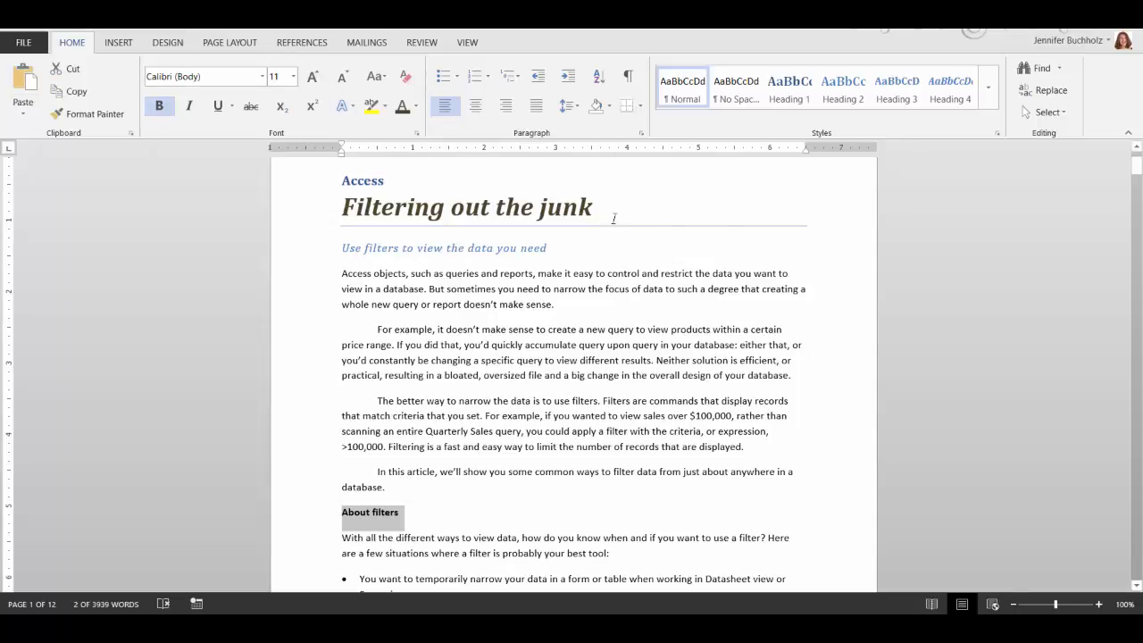
pyautogui.click(415, 108)
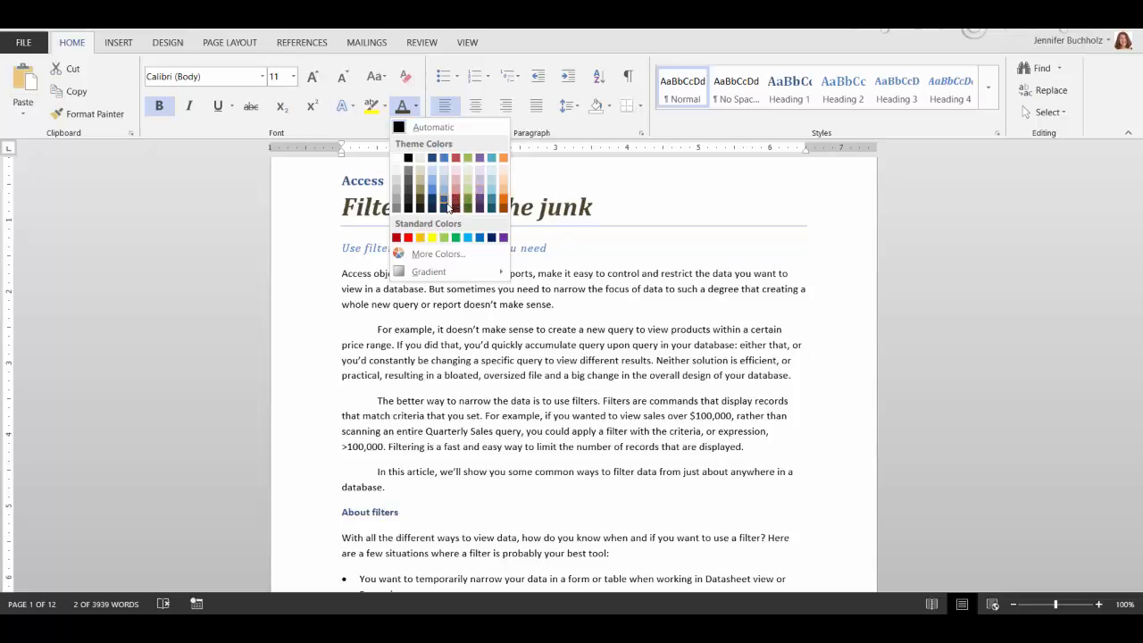
pyautogui.click(447, 206)
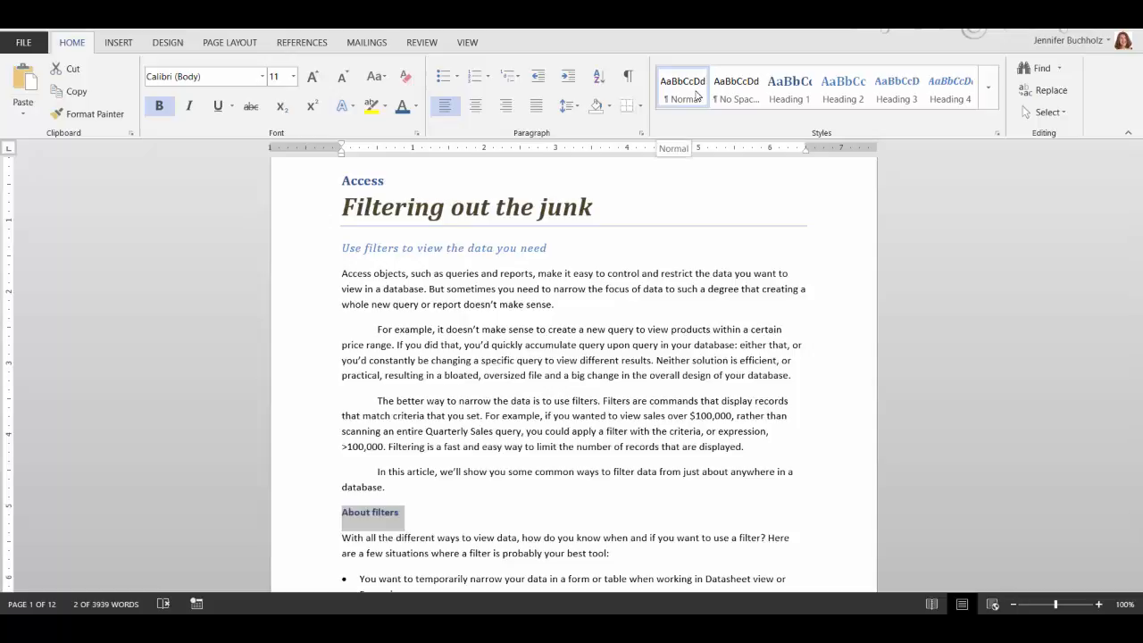
# Step: Create a new style named style101 from the formatting of the "About filters" subheading
pyautogui.rightClick(385, 527)
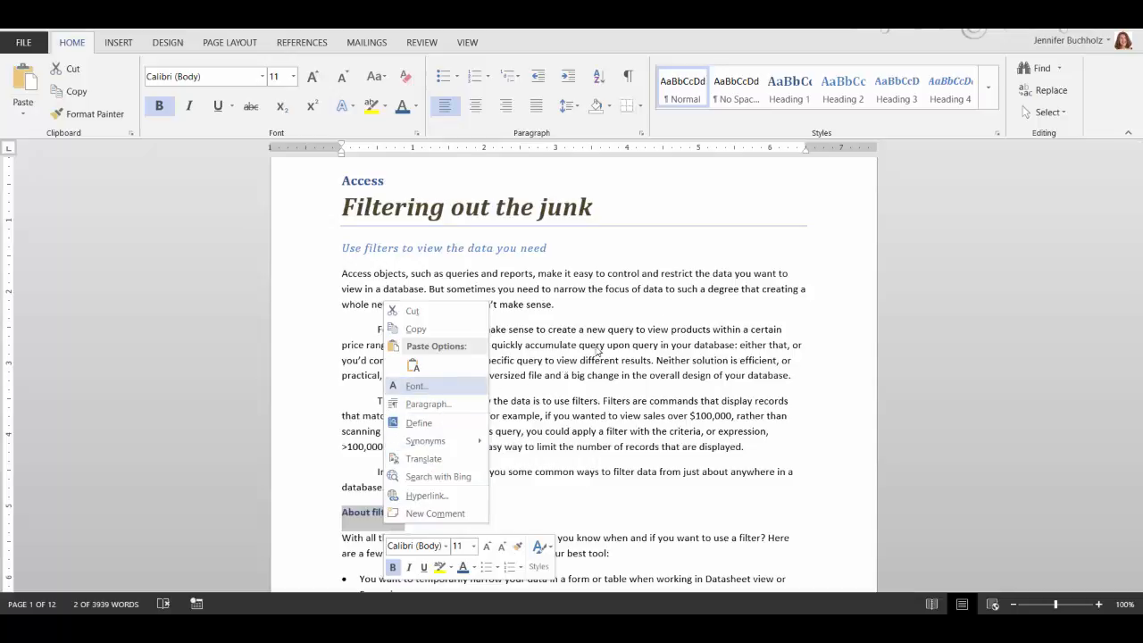
pyautogui.click(987, 107)
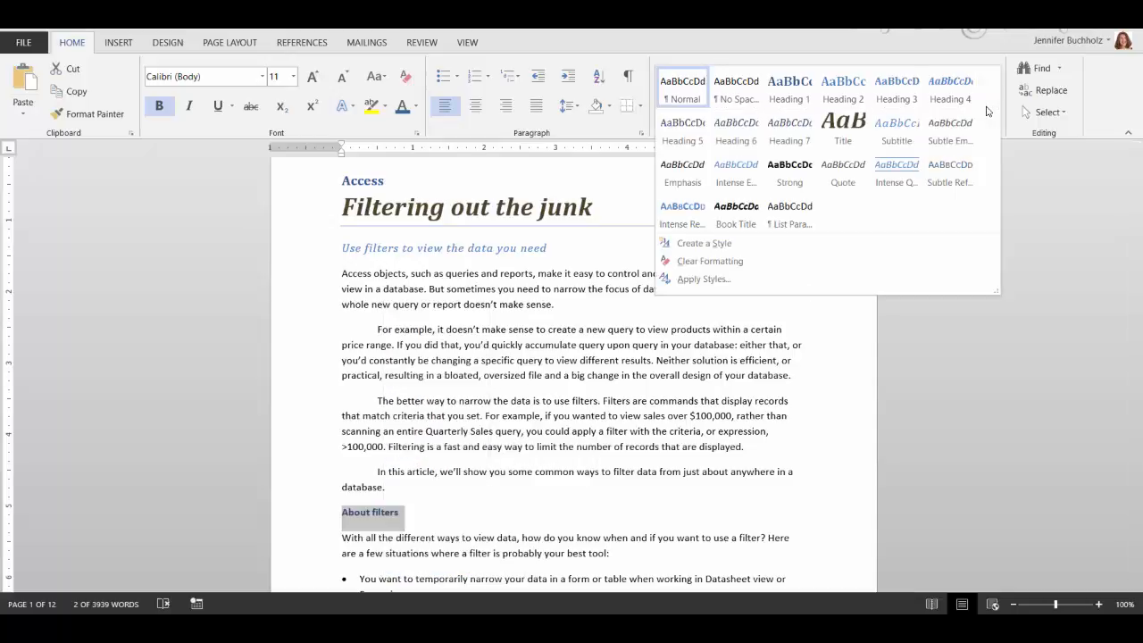
pyautogui.click(692, 245)
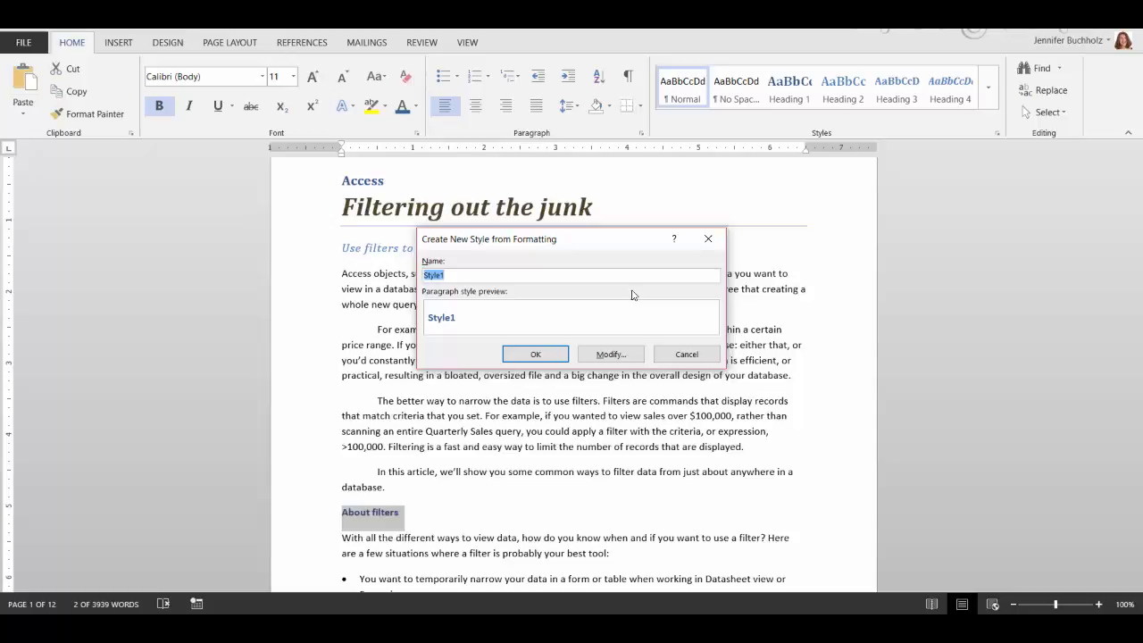
pyautogui.write('stu')
pyautogui.press('BackSpace')
pyautogui.press('BackSpace')
pyautogui.press('BackSpace')
pyautogui.write('yle101')
pyautogui.click(538, 354)
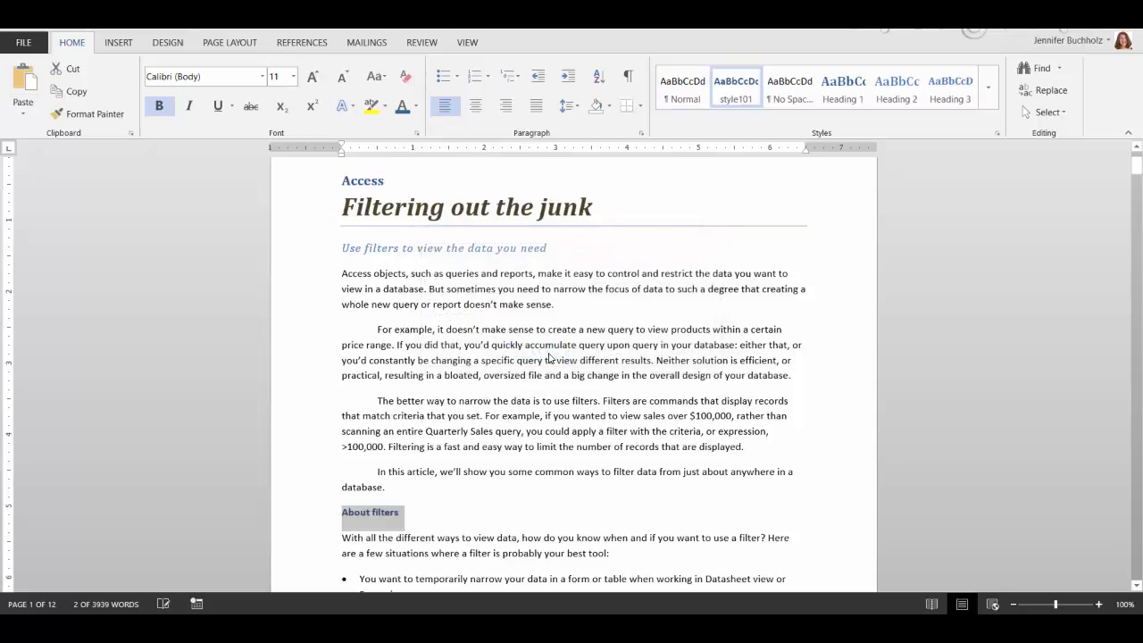
# Step: Apply the style101 style to the "Filter by Selection" and "Filter by Excluding" subheadings together
pyautogui.click(1136, 585)
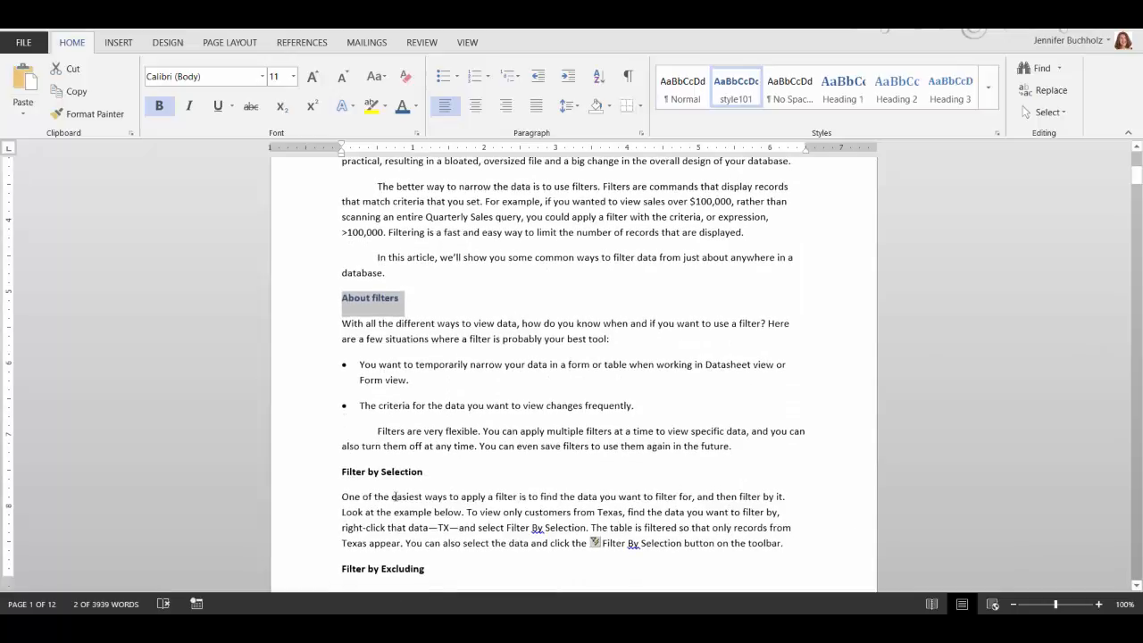
pyautogui.click(393, 472)
pyautogui.moveTo(436, 471); pyautogui.dragTo(339, 475)
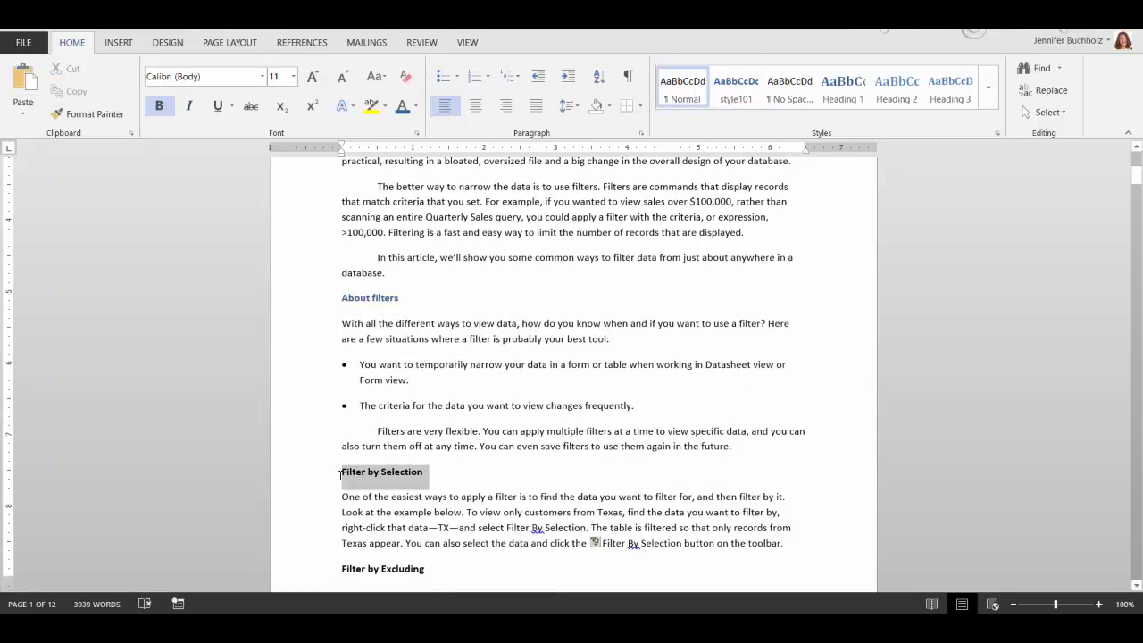
pyautogui.moveTo(432, 569); pyautogui.dragTo(341, 570)
pyautogui.click(987, 100)
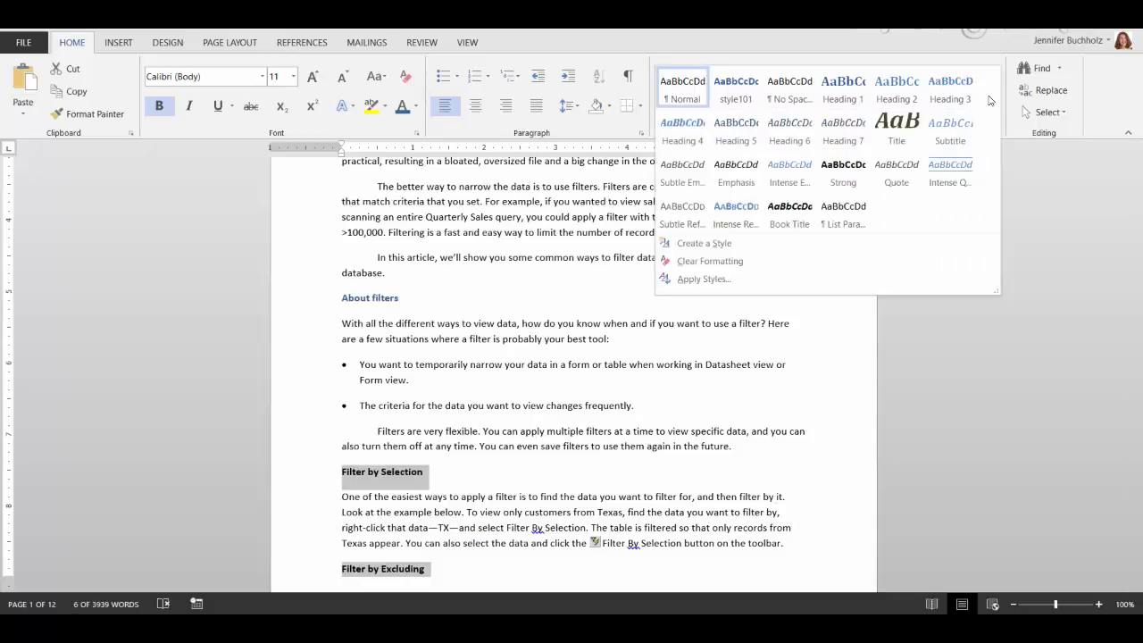
pyautogui.click(737, 90)
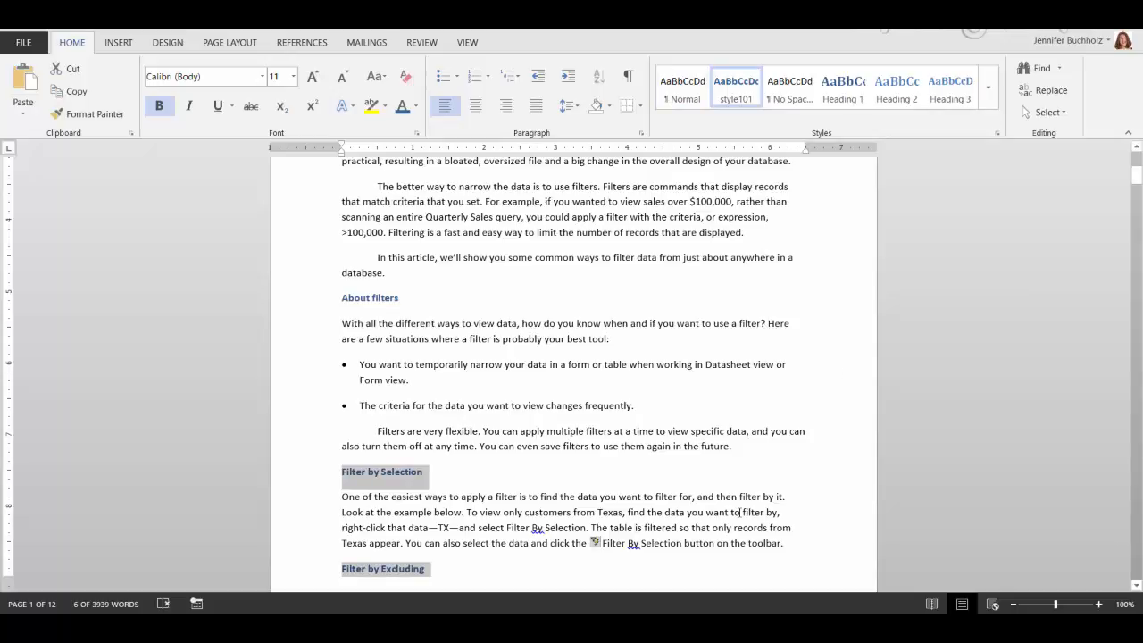
pyautogui.click(741, 512)
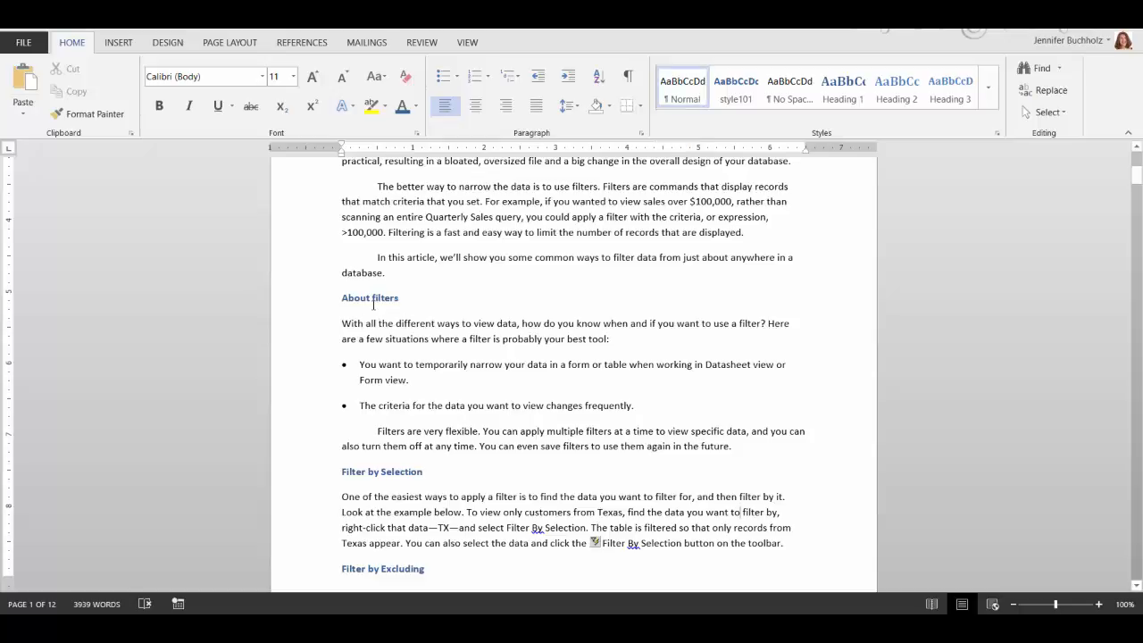
pyautogui.rightClick(687, 92)
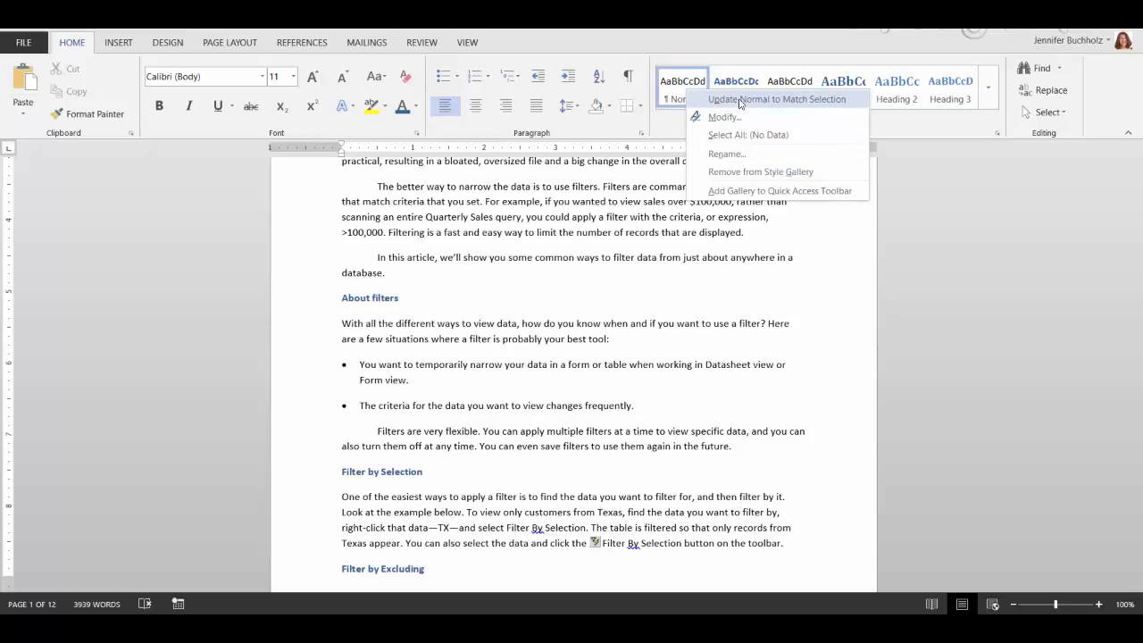
pyautogui.click(474, 326)
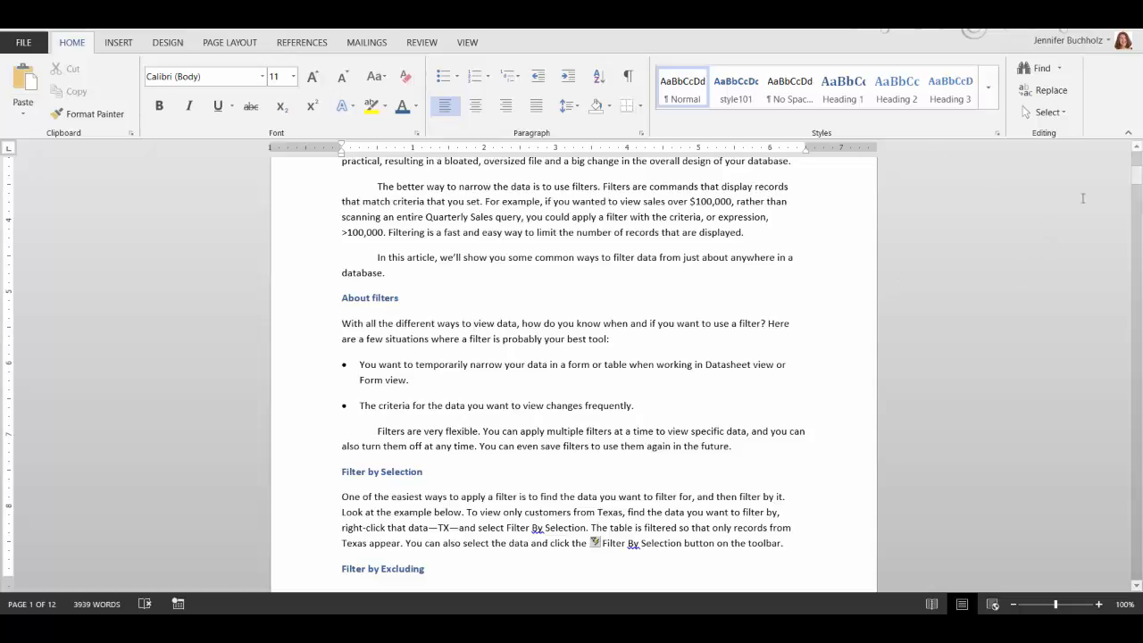
# Step: Collapse the Access, Excel, PowerPoint, Outlook and Word sections so only their Heading 1 lines show
pyautogui.moveTo(1136, 177); pyautogui.dragTo(1138, 153)
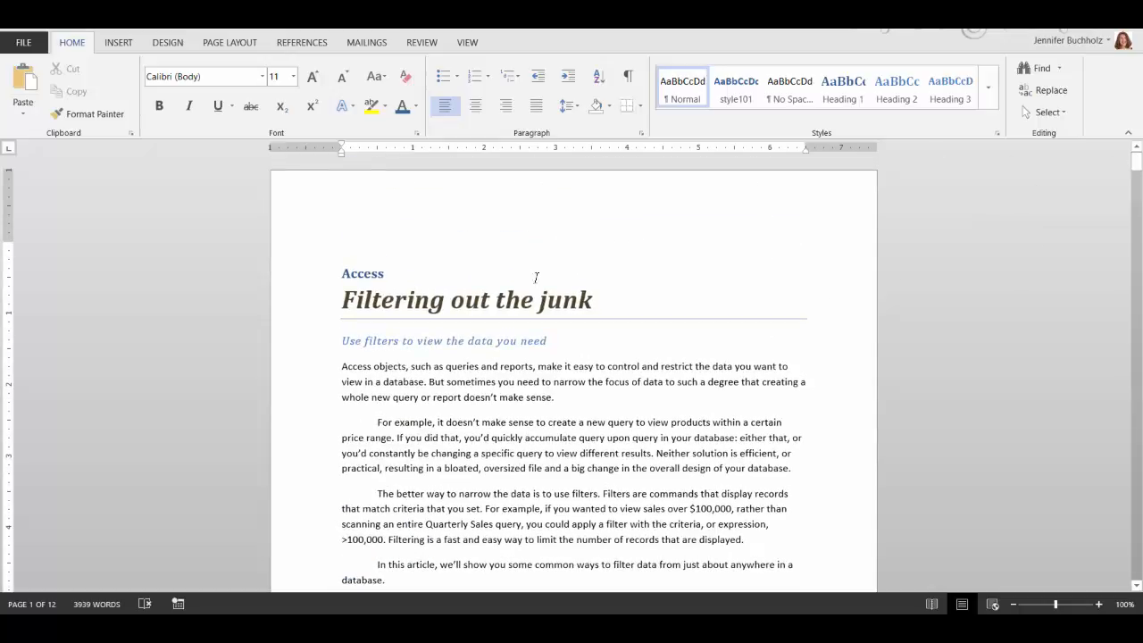
pyautogui.click(357, 238)
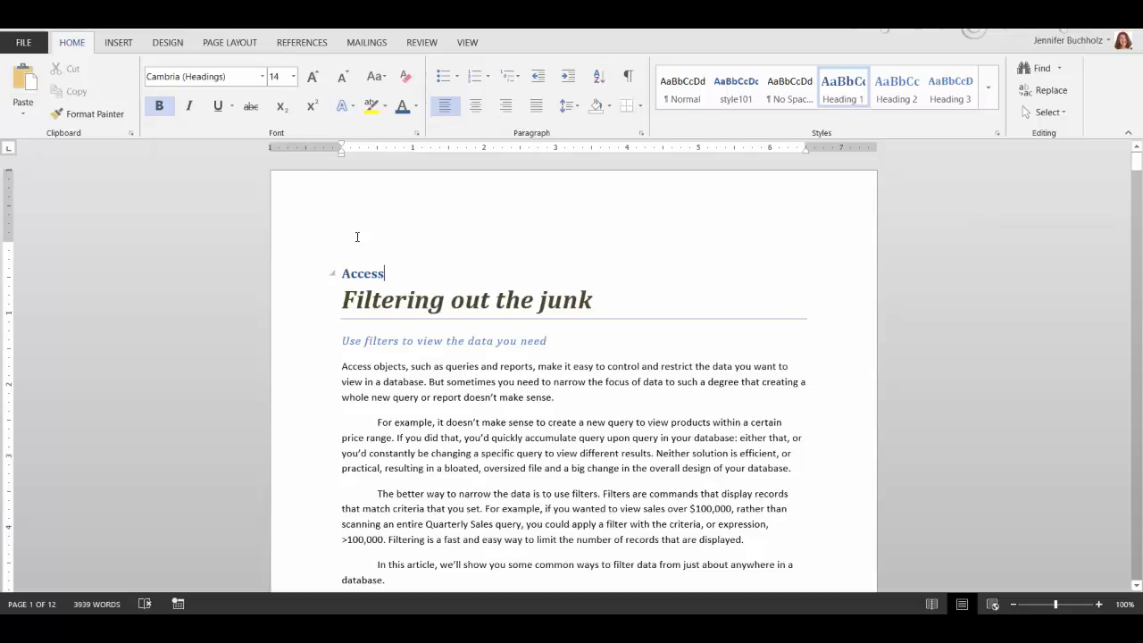
pyautogui.click(344, 300)
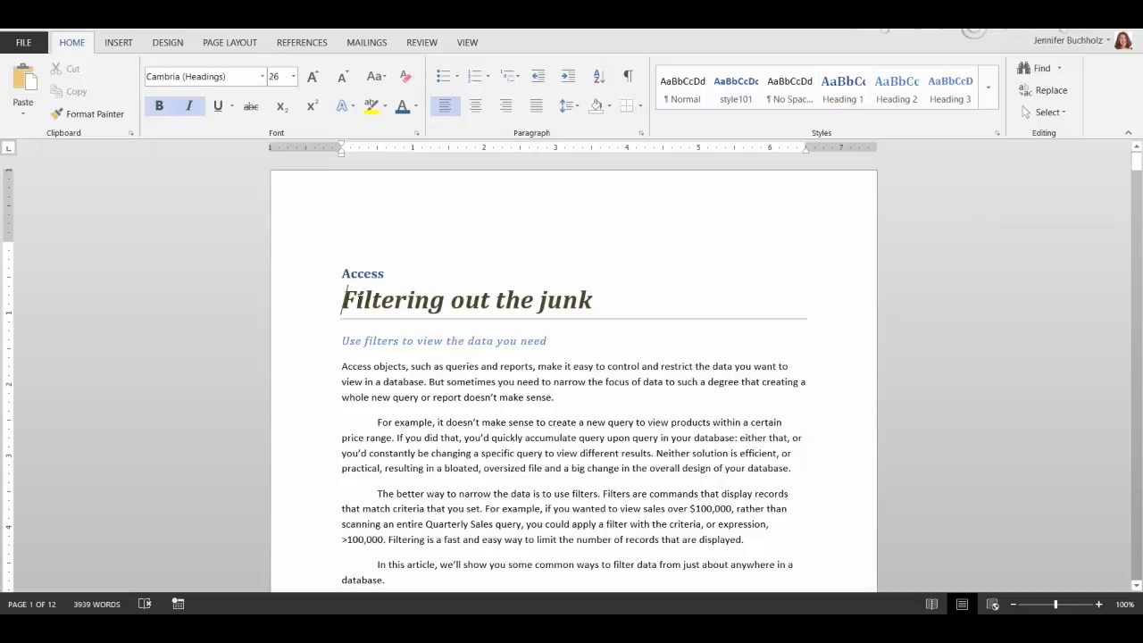
pyautogui.click(341, 271)
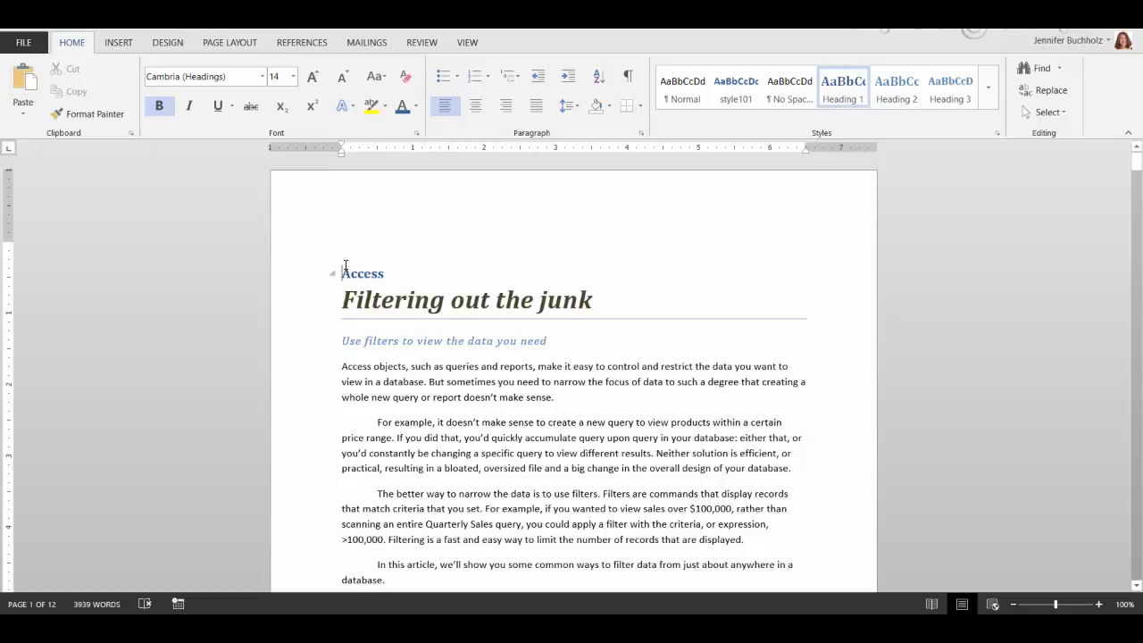
pyautogui.click(331, 276)
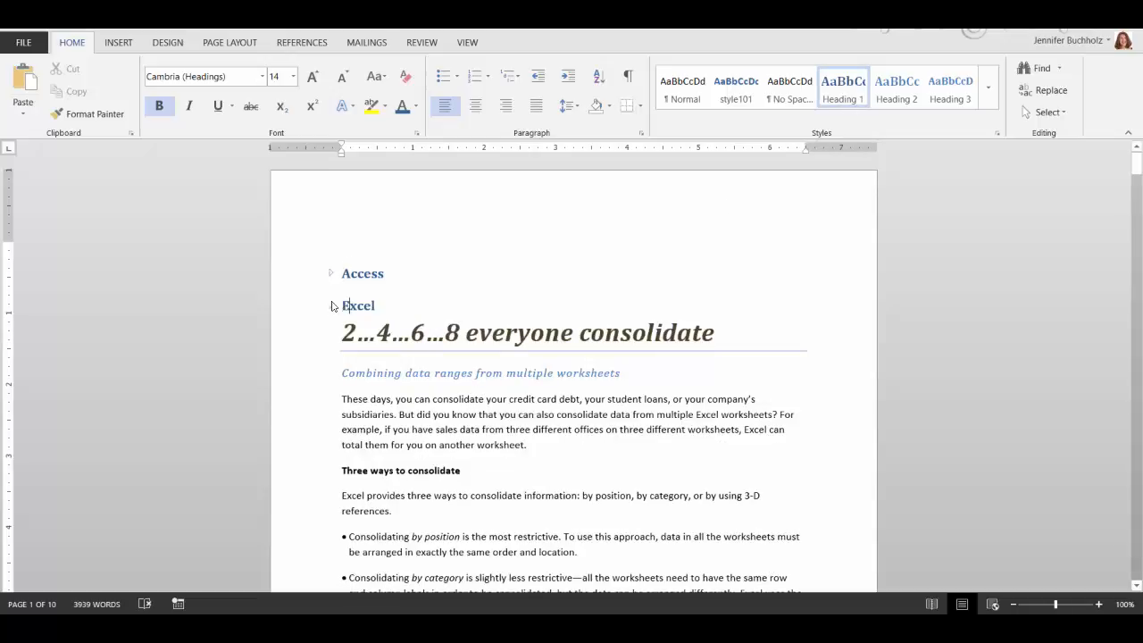
pyautogui.click(331, 307)
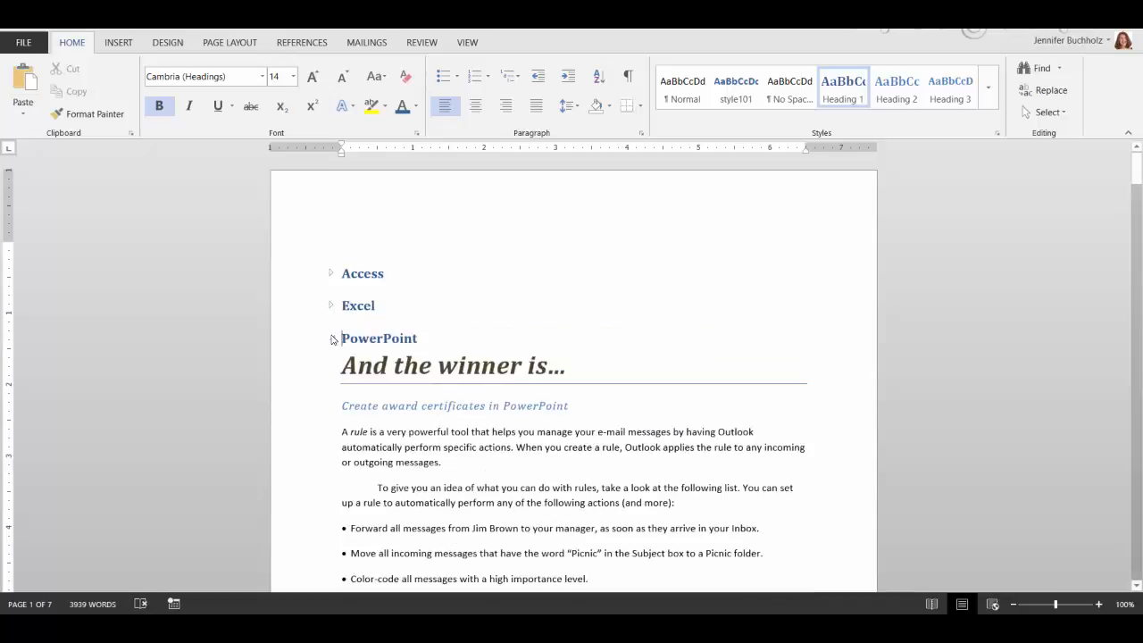
pyautogui.click(331, 338)
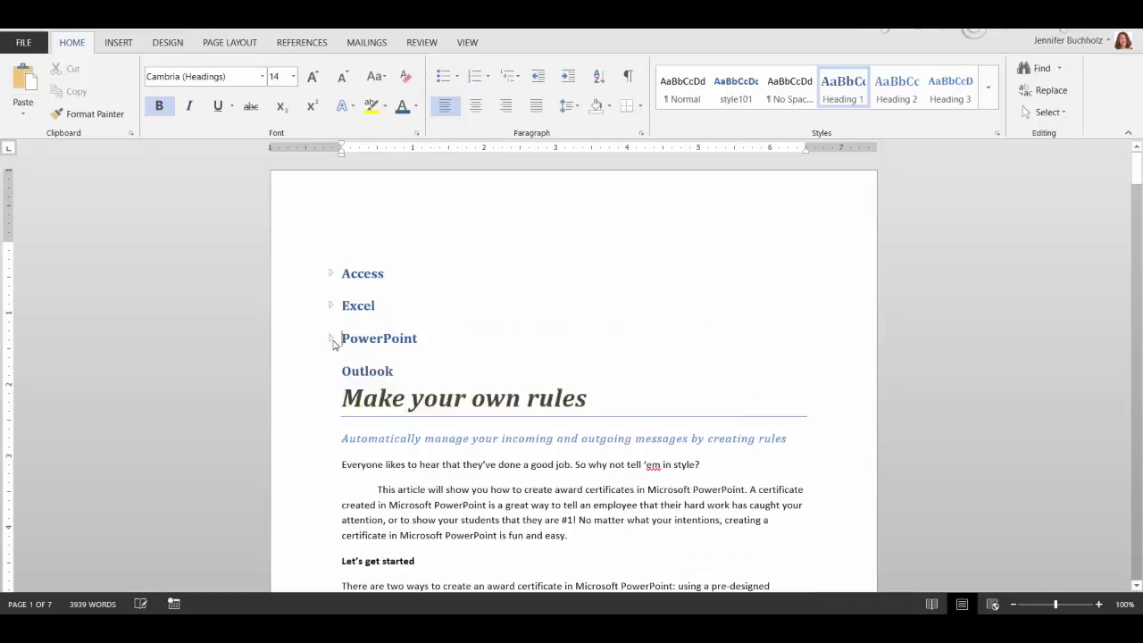
pyautogui.click(333, 371)
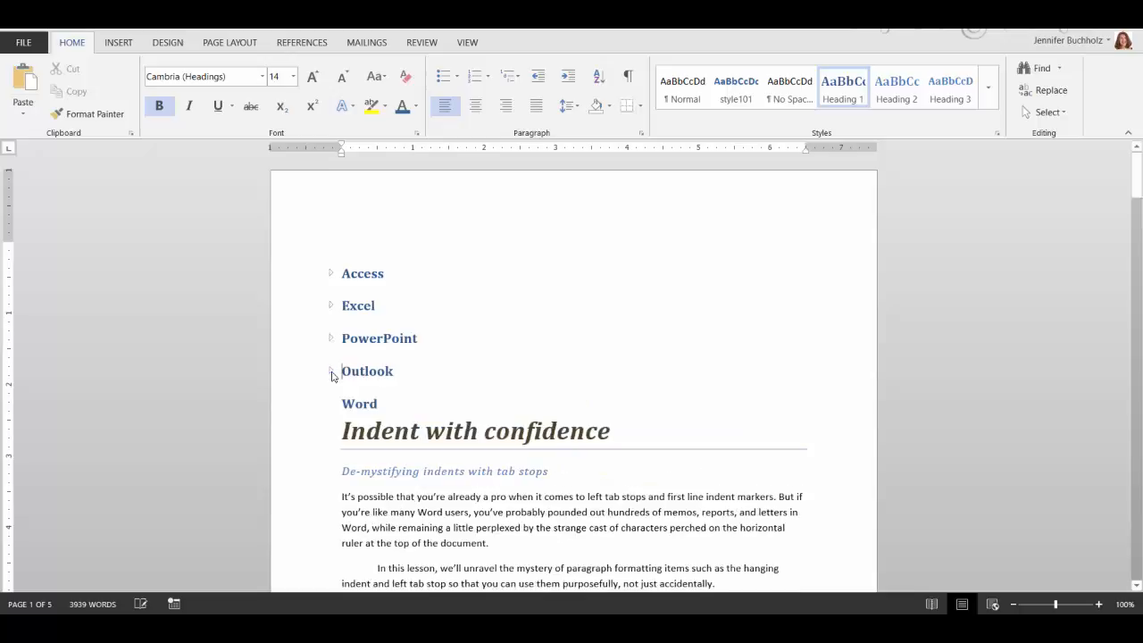
pyautogui.click(333, 406)
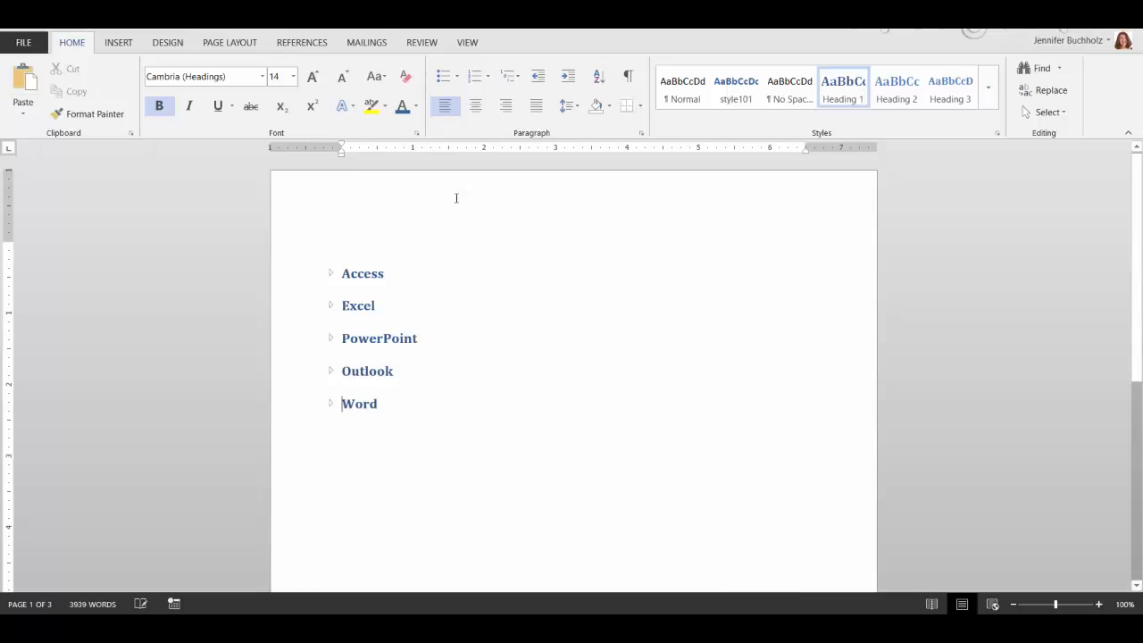